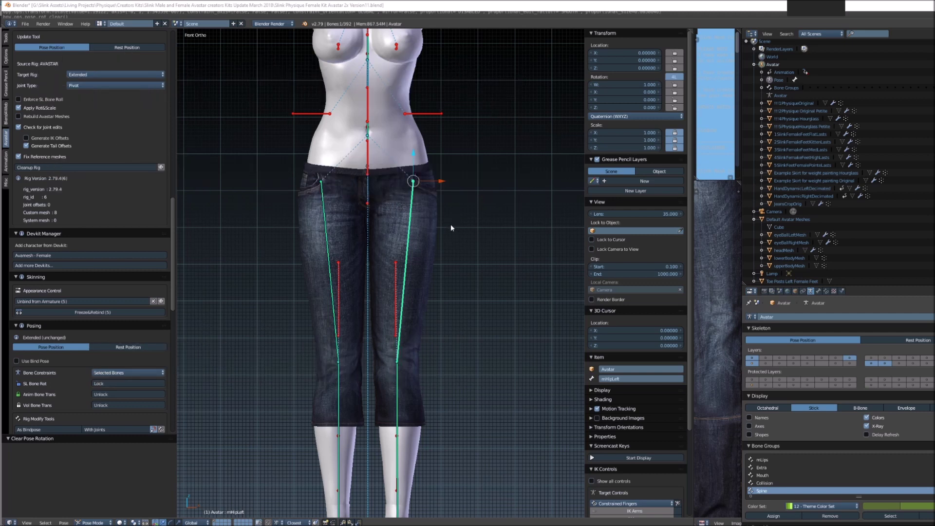
Rotate the right hip bone about 15° and the left hip bone about 18° outward to spread the avatar's legs
{"action": "right_click", "coordinate": [425, 218]}
{"action": "right_click", "coordinate": [410, 225]}
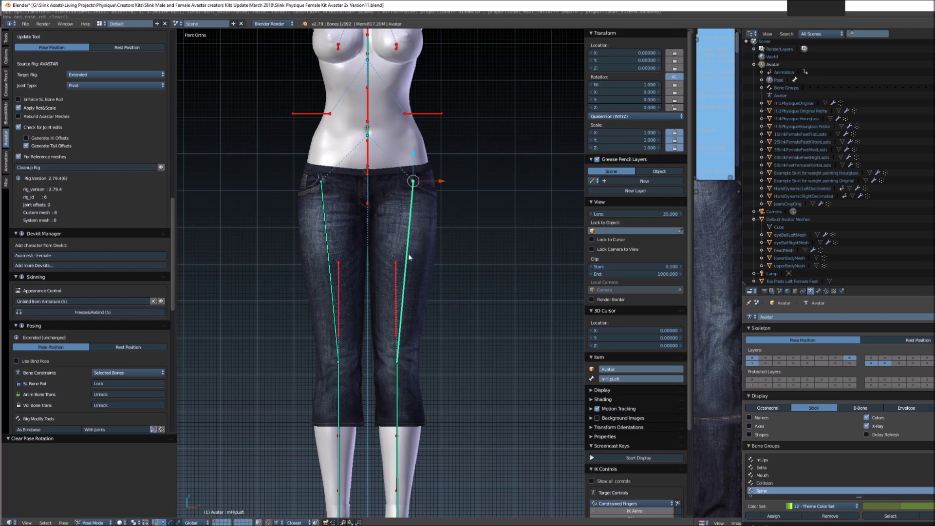
{"action": "right_click", "coordinate": [327, 247]}
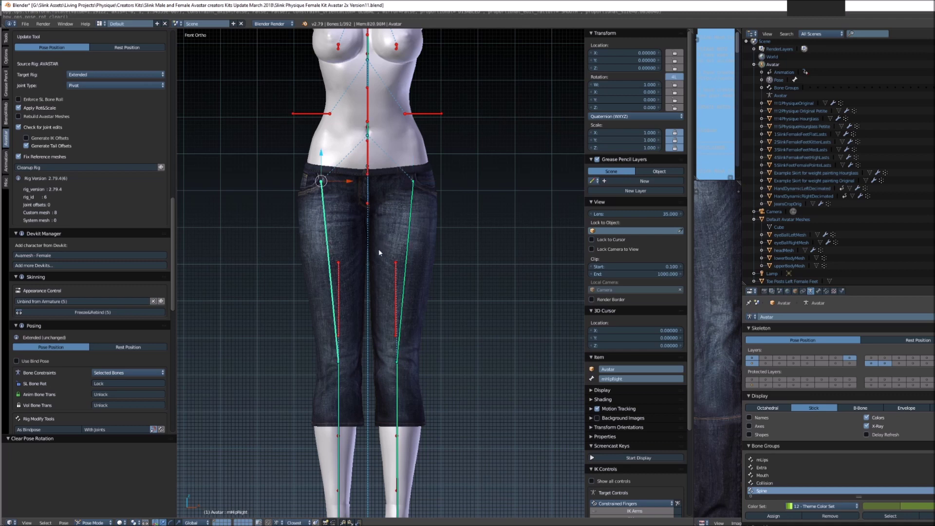
{"action": "key", "text": "r"}
{"action": "left_click", "coordinate": [361, 256]}
{"action": "right_click", "coordinate": [409, 249]}
{"action": "key", "text": "r"}
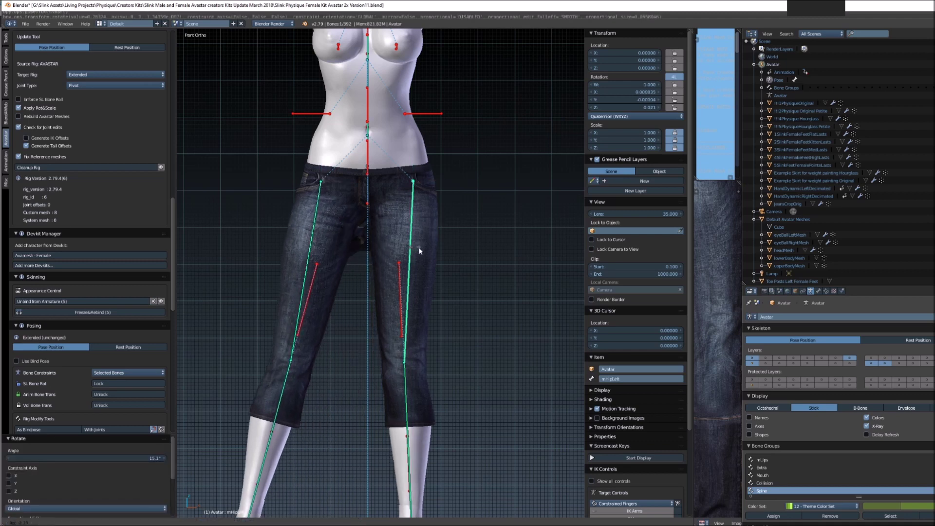
{"action": "left_click", "coordinate": [435, 252]}
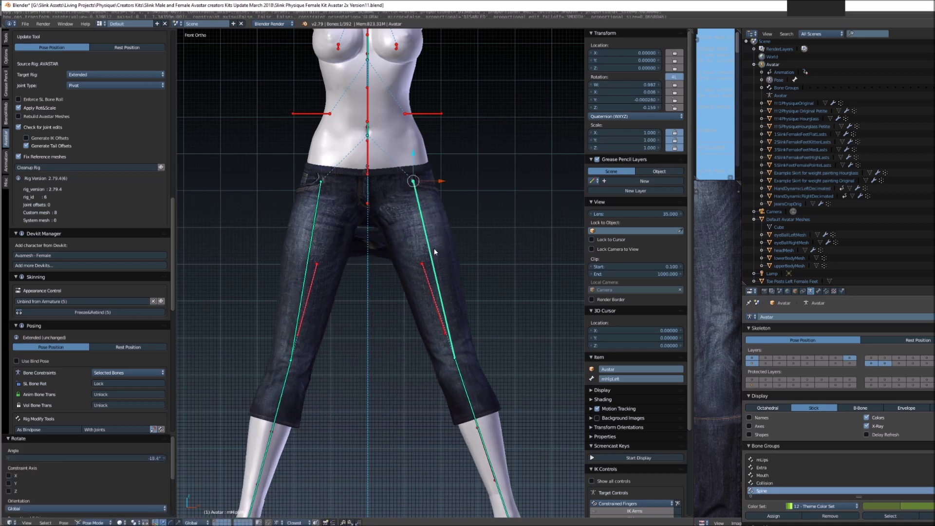
Rotate the right hip bone about 28° further outward
{"action": "right_click", "coordinate": [316, 247]}
{"action": "key", "text": "r"}
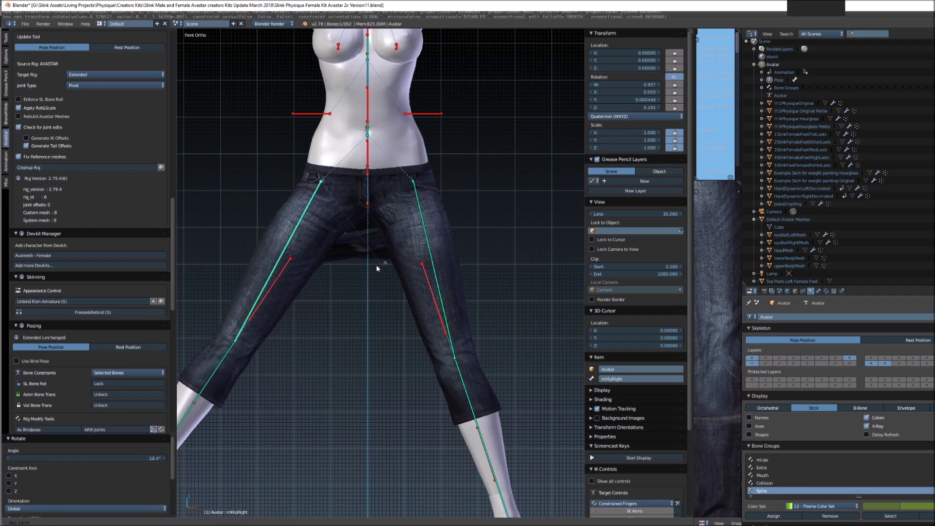
{"action": "left_click", "coordinate": [366, 266]}
Open the JeansCropOrig mesh for editing and show its Avatar armature modifier's deformation on the edit cage
{"action": "scroll", "coordinate": [366, 266], "scroll_direction": "up", "scroll_amount": 5}
{"action": "right_click", "coordinate": [317, 200]}
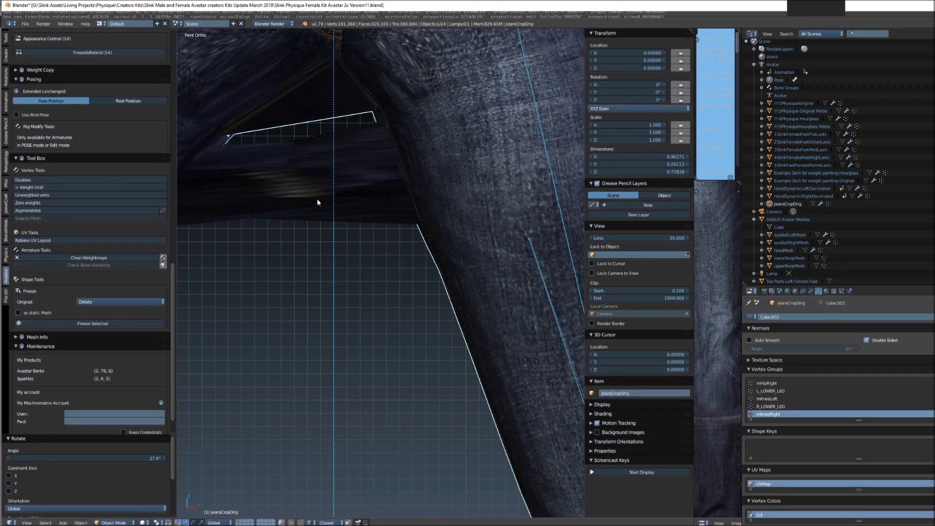
{"action": "key", "text": "Tab"}
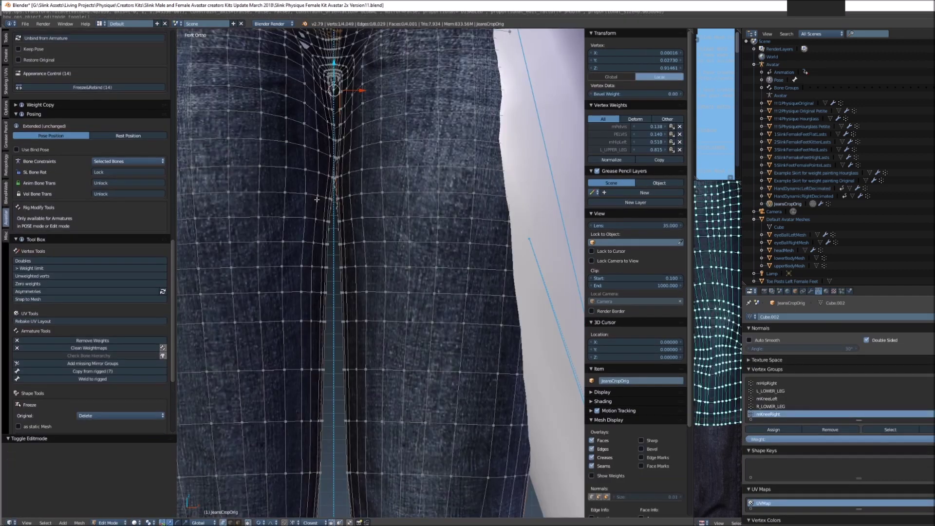
{"action": "left_click", "coordinate": [811, 291]}
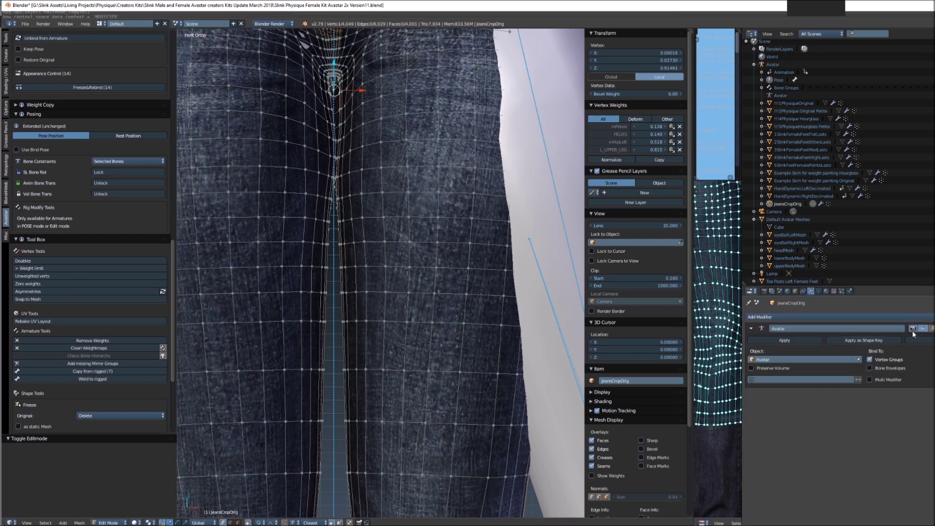
{"action": "left_click", "coordinate": [931, 328]}
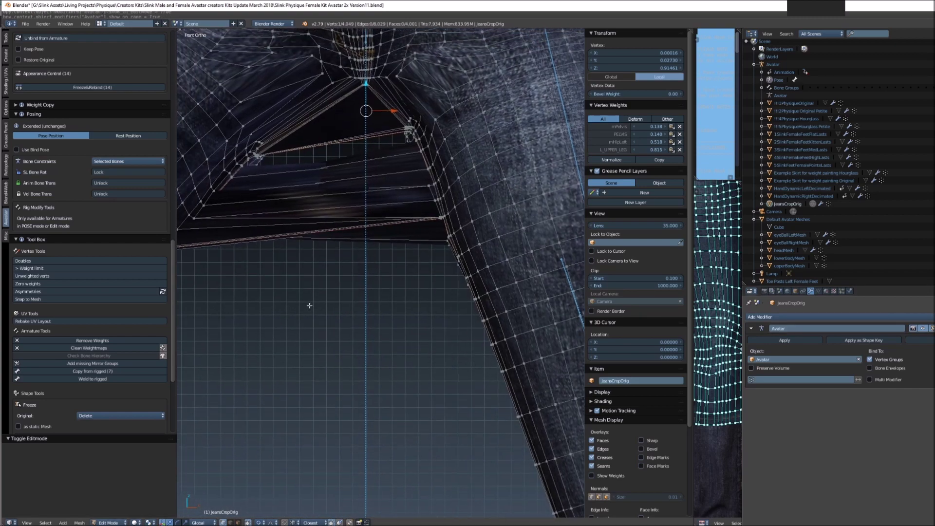
Switch to wireframe display, select an edge loop around the right thigh below the crotch and extend the selection to its neighbouring loops
{"action": "middle_click_drag", "start_coordinate": [421, 235], "coordinate": [412, 238]}
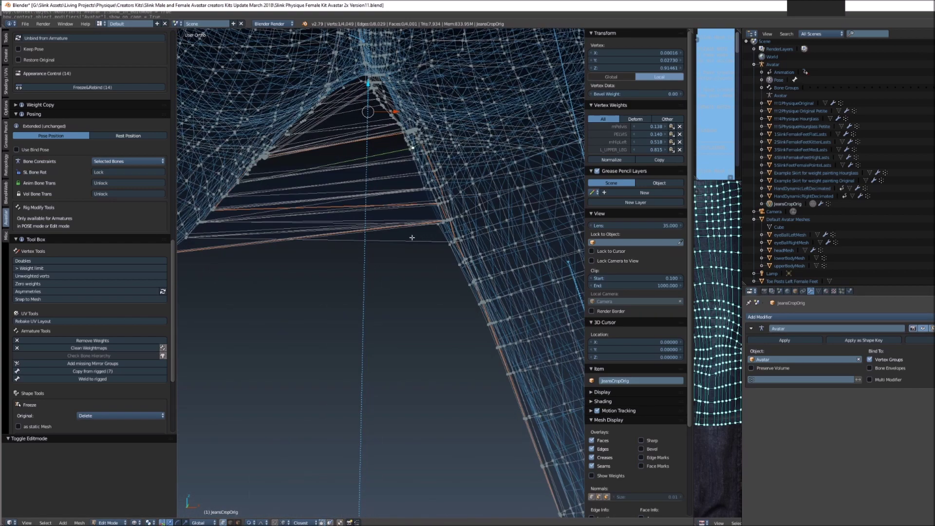
{"action": "scroll", "coordinate": [263, 200], "scroll_direction": "down", "scroll_amount": 2}
{"action": "right_click", "coordinate": [239, 226], "text": "alt"}
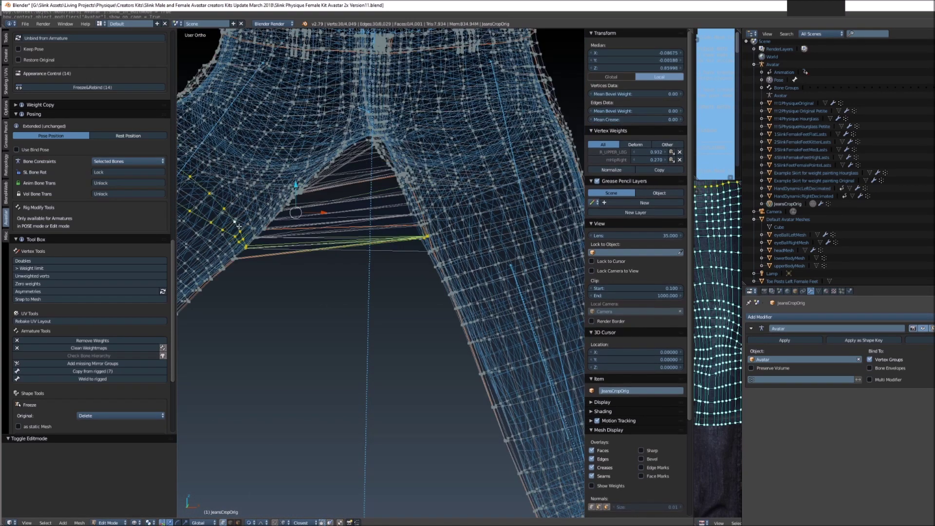
{"action": "middle_click_drag", "start_coordinate": [334, 259], "coordinate": [396, 273], "text": "shift"}
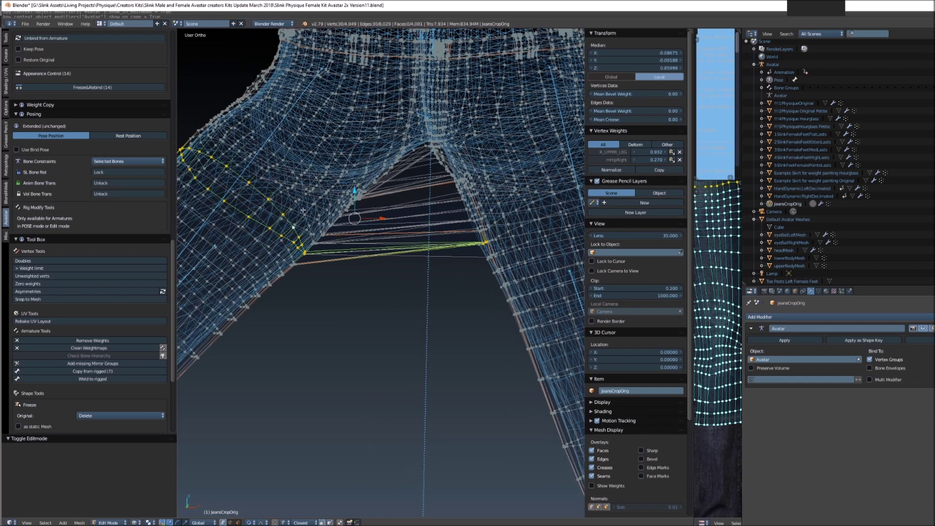
{"action": "key", "text": "ctrl+KP_Add"}
{"action": "key", "text": "ctrl+KP_Add"}
{"action": "middle_click_drag", "start_coordinate": [364, 212], "coordinate": [338, 245]}
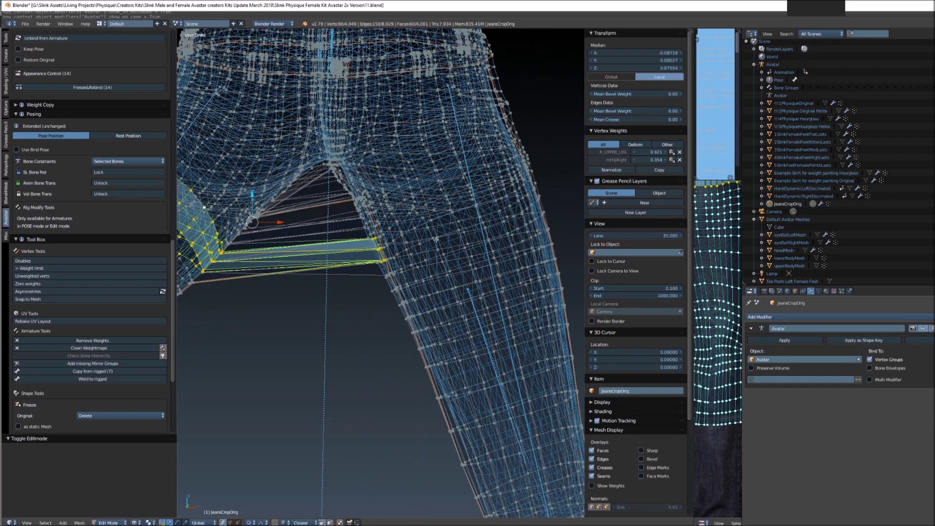
Replace the selection with three adjacent edge loops around the left thigh to examine the faces stretched across the crotch
{"action": "right_click", "coordinate": [427, 218], "text": "alt+shift"}
{"action": "right_click", "coordinate": [423, 241], "text": "alt"}
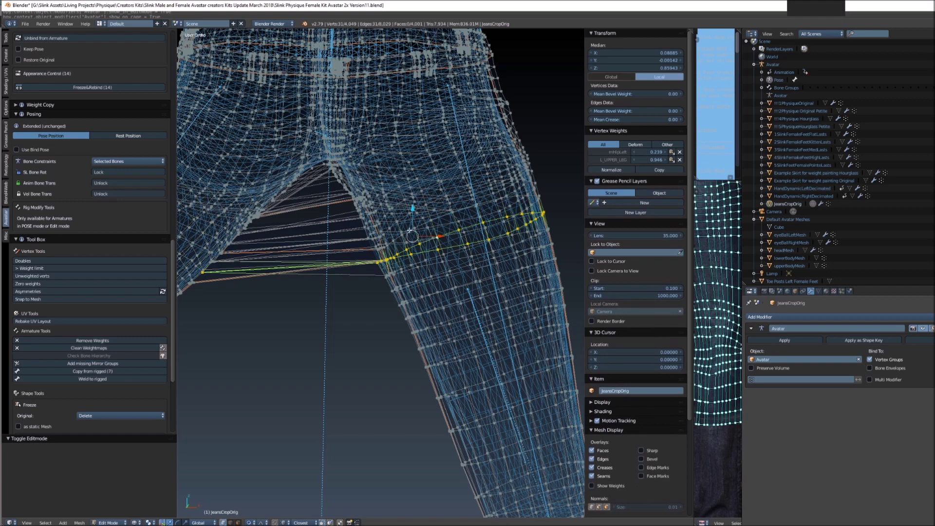
{"action": "right_click", "coordinate": [406, 233], "text": "alt+shift"}
{"action": "right_click", "coordinate": [405, 241], "text": "alt+shift"}
{"action": "scroll", "coordinate": [392, 266], "scroll_direction": "down", "scroll_amount": 3}
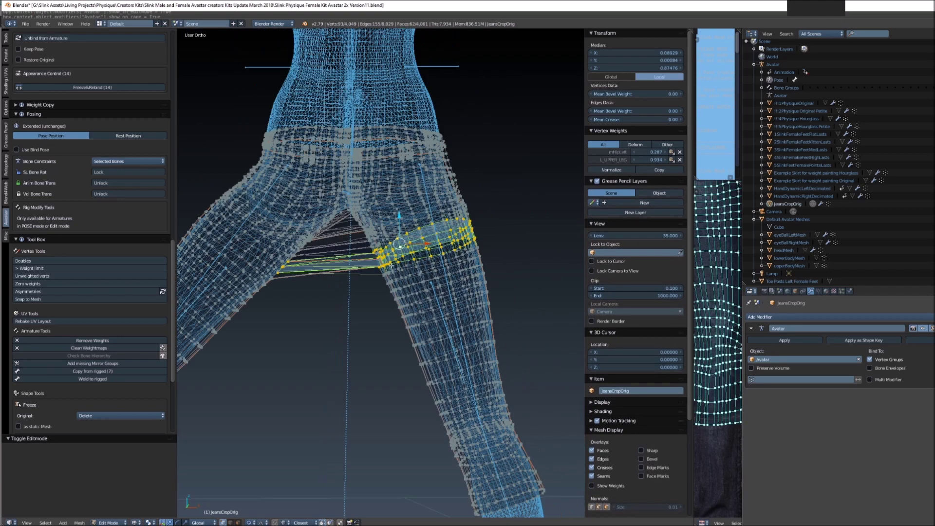
{"action": "middle_click_drag", "start_coordinate": [341, 294], "coordinate": [374, 274], "text": "shift"}
Leave mesh editing and clear the pose rotation of the right and left hip bones
{"action": "key", "text": "Tab"}
{"action": "right_click", "coordinate": [271, 213]}
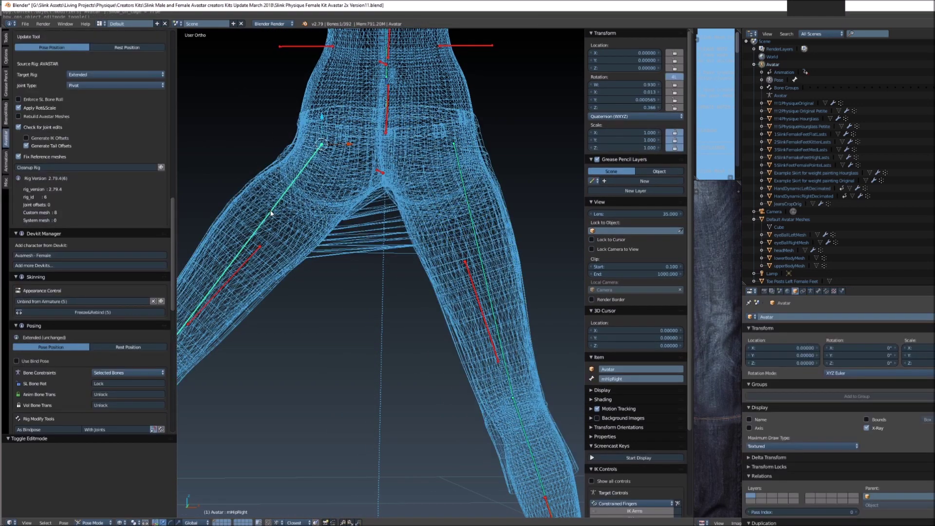
{"action": "key", "text": "alt+r"}
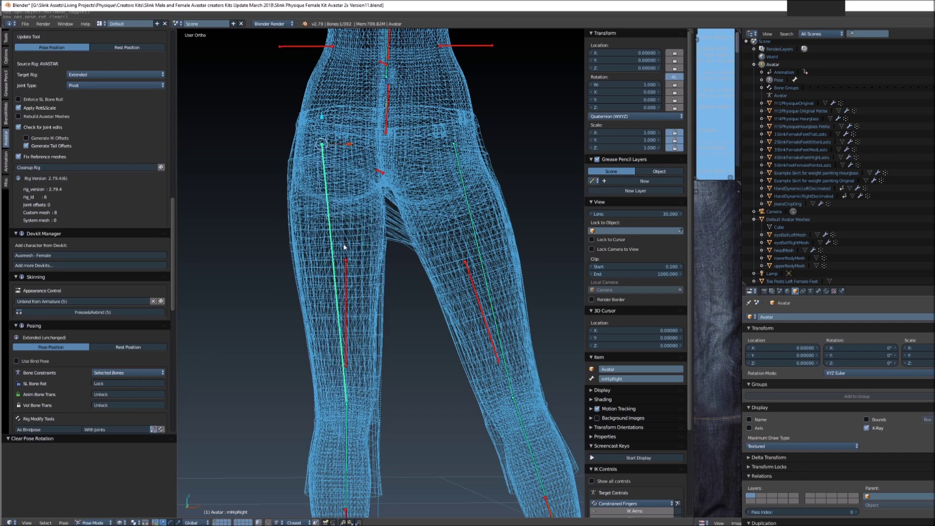
{"action": "right_click", "coordinate": [470, 222]}
{"action": "key", "text": "alt+r"}
Select the JeansCropOrig mesh and unbind it from the armature
{"action": "right_click", "coordinate": [471, 228]}
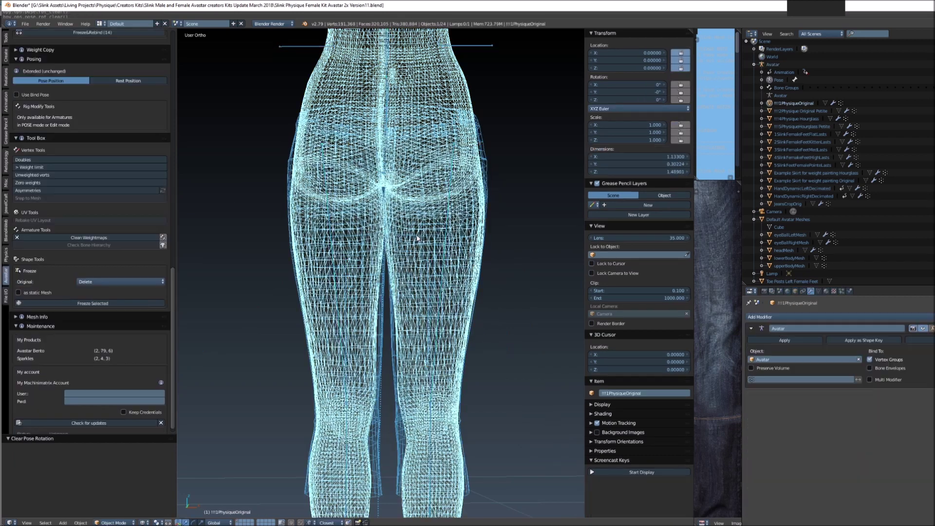
{"action": "middle_click_drag", "start_coordinate": [526, 235], "coordinate": [503, 238], "text": "shift"}
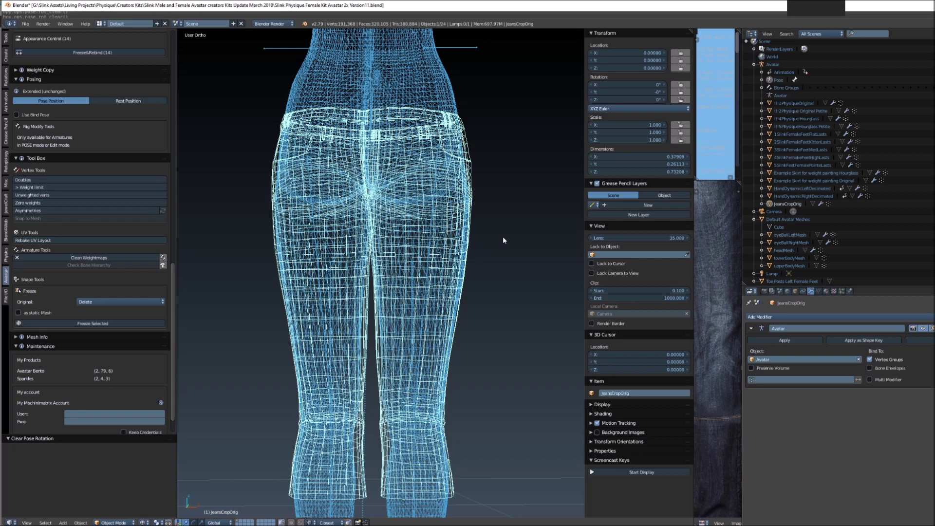
{"action": "left_click", "coordinate": [5, 276]}
{"action": "scroll", "coordinate": [86, 295], "scroll_direction": "down", "scroll_amount": 10}
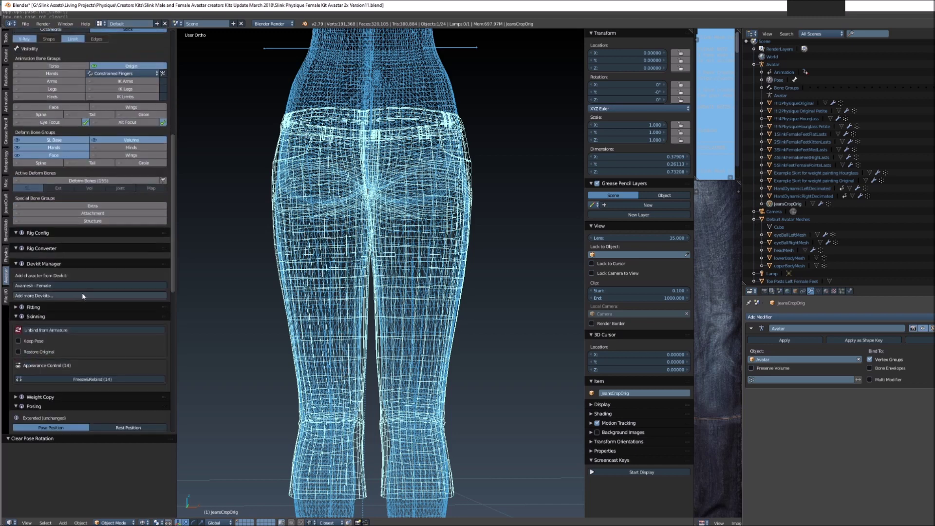
{"action": "left_click", "coordinate": [51, 331]}
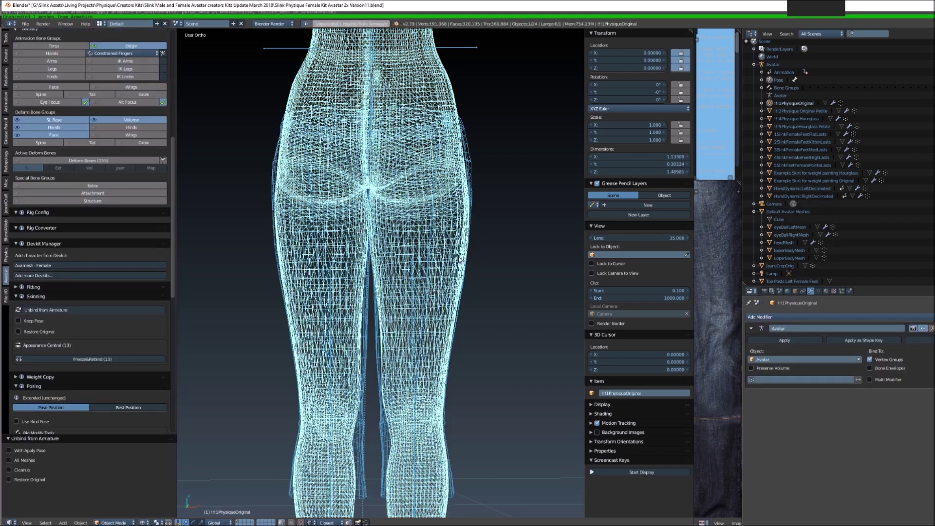
Reselect the JeansCropOrig mesh and delete all of its vertex groups
{"action": "right_click", "coordinate": [460, 259]}
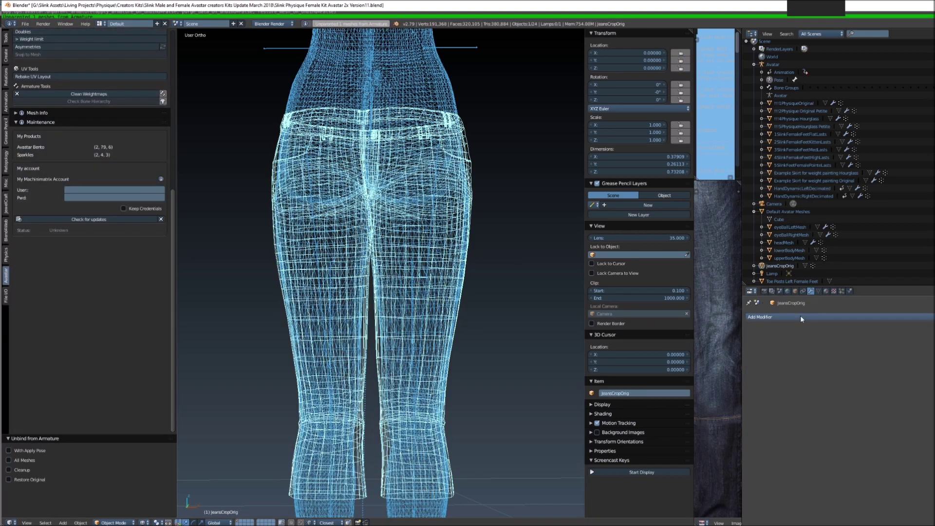
{"action": "left_click", "coordinate": [818, 292]}
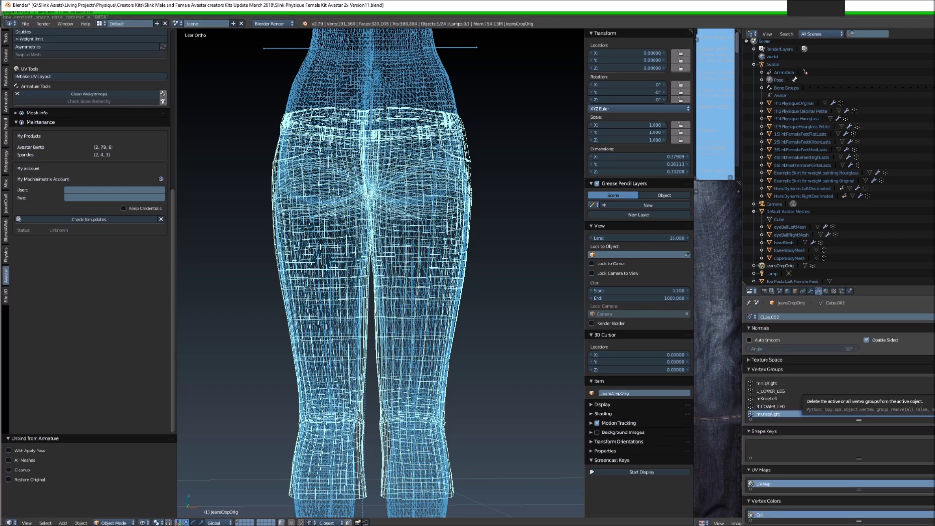
{"action": "left_click", "coordinate": [928, 405]}
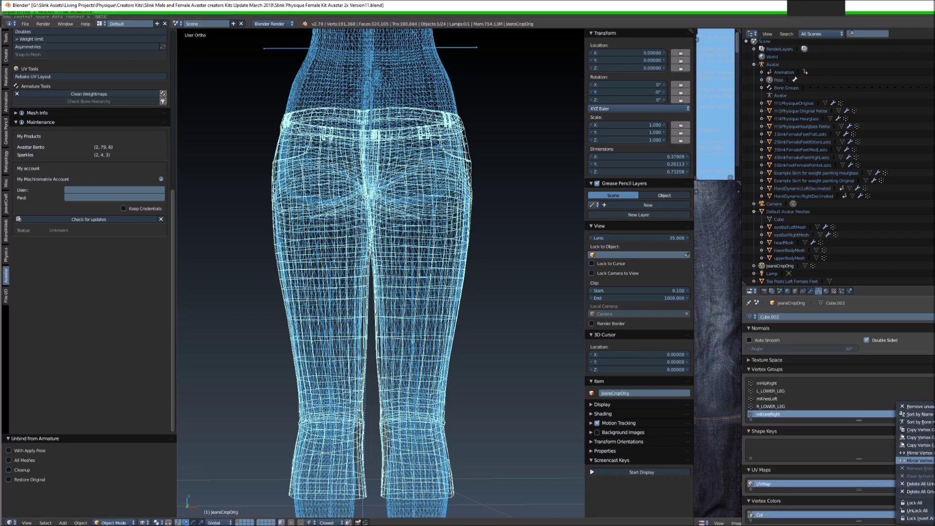
{"action": "left_click", "coordinate": [931, 493]}
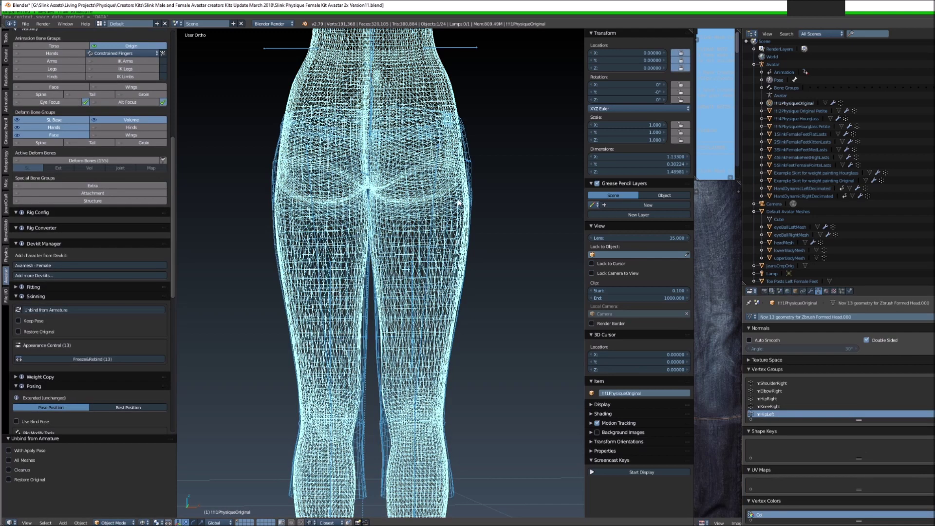
Return to textured display in front view and open the JeansCropOrig mesh for editing
{"action": "key", "text": "z"}
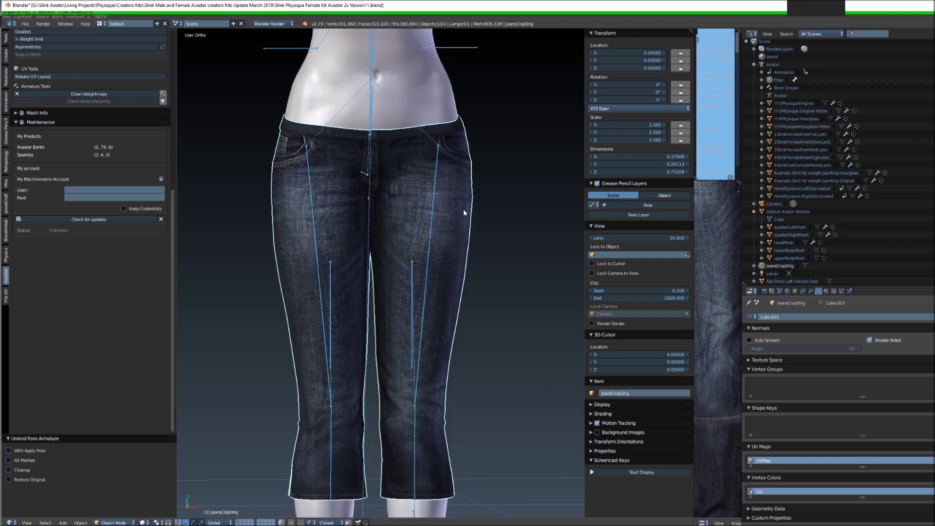
{"action": "mouse_move", "coordinate": [489, 240]}
{"action": "middle_mouse_down", "text": "shift"}
{"action": "mouse_move", "coordinate": [503, 254]}
{"action": "mouse_move", "coordinate": [402, 239]}
{"action": "middle_mouse_up", "text": "shift"}
{"action": "key", "text": "KP_1"}
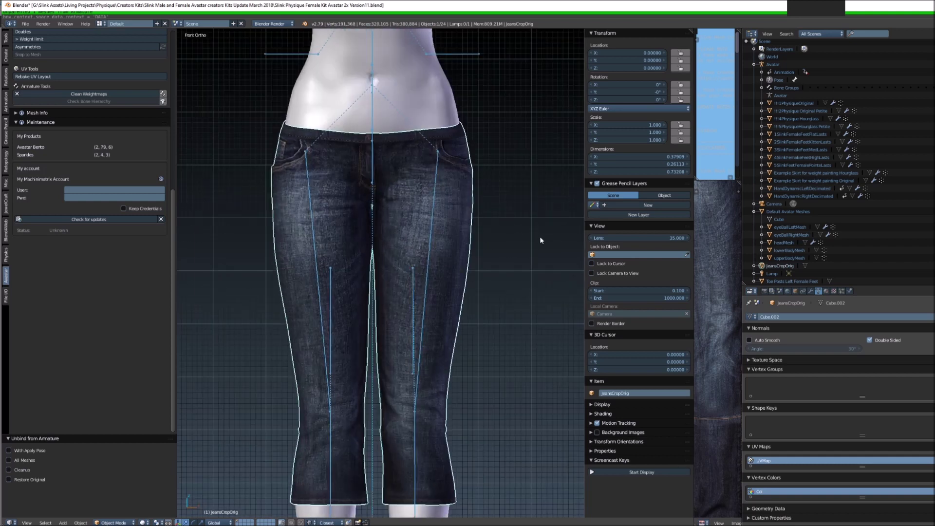
{"action": "right_click", "coordinate": [429, 230]}
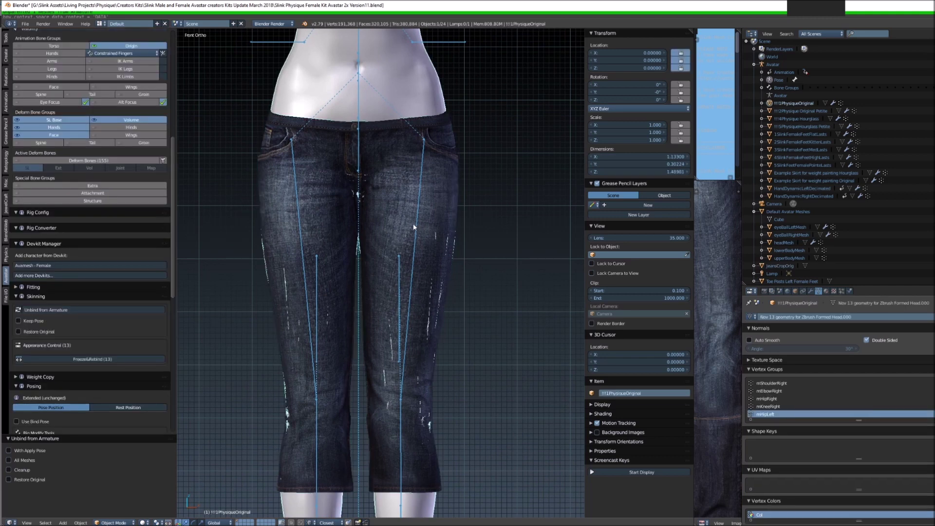
{"action": "right_click", "coordinate": [414, 227]}
{"action": "key", "text": "ctrl+Tab"}
{"action": "key", "text": "ctrl+Tab"}
{"action": "right_click", "coordinate": [390, 216]}
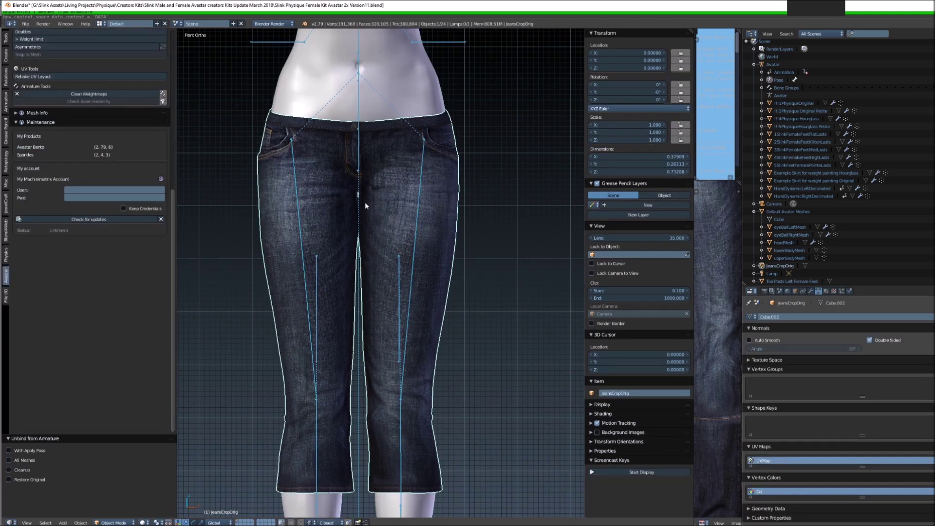
{"action": "key", "text": "Tab"}
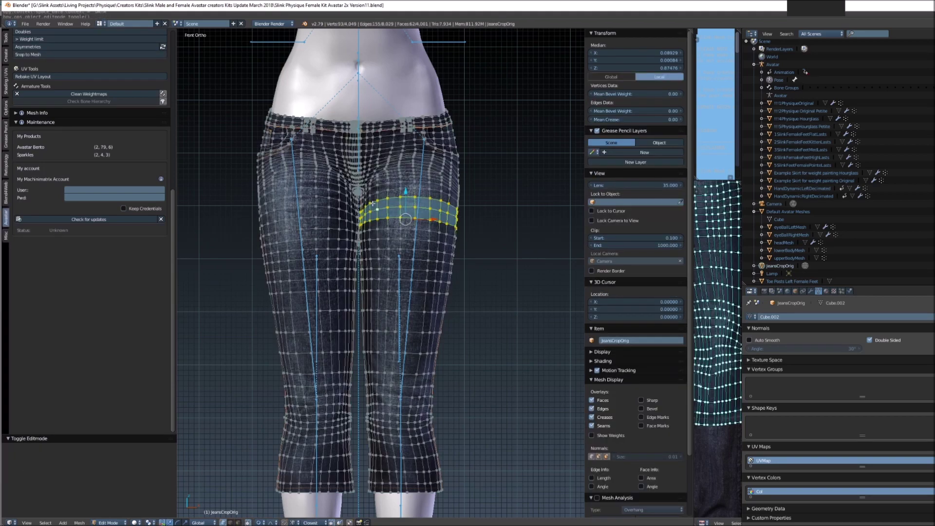
Switch to wireframe display and select the single edge loop around the jeans' right thigh just below the crotch
{"action": "scroll", "coordinate": [322, 186], "scroll_direction": "up", "scroll_amount": 6}
{"action": "middle_click_drag", "start_coordinate": [323, 186], "coordinate": [376, 277], "text": "shift"}
{"action": "scroll", "coordinate": [382, 270], "scroll_direction": "up", "scroll_amount": 5}
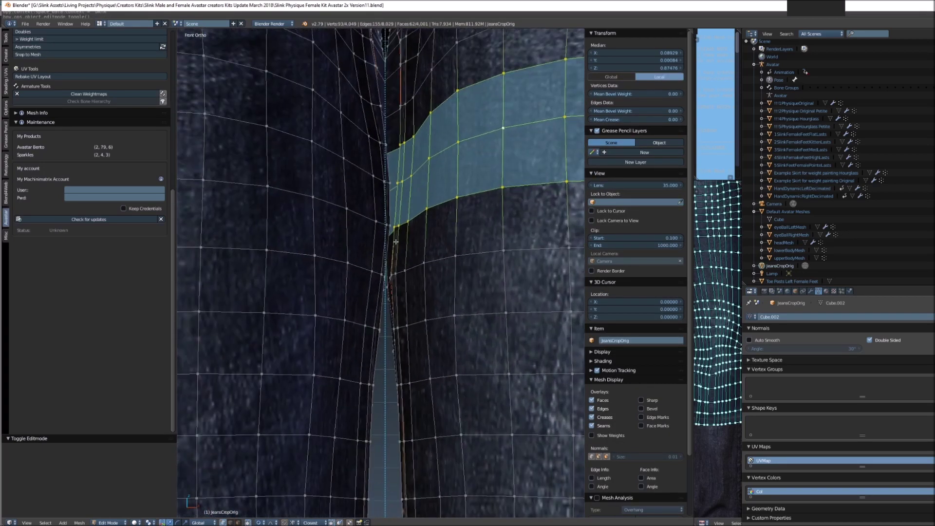
{"action": "middle_click_drag", "start_coordinate": [396, 238], "coordinate": [392, 263], "text": "shift"}
{"action": "key", "text": "z"}
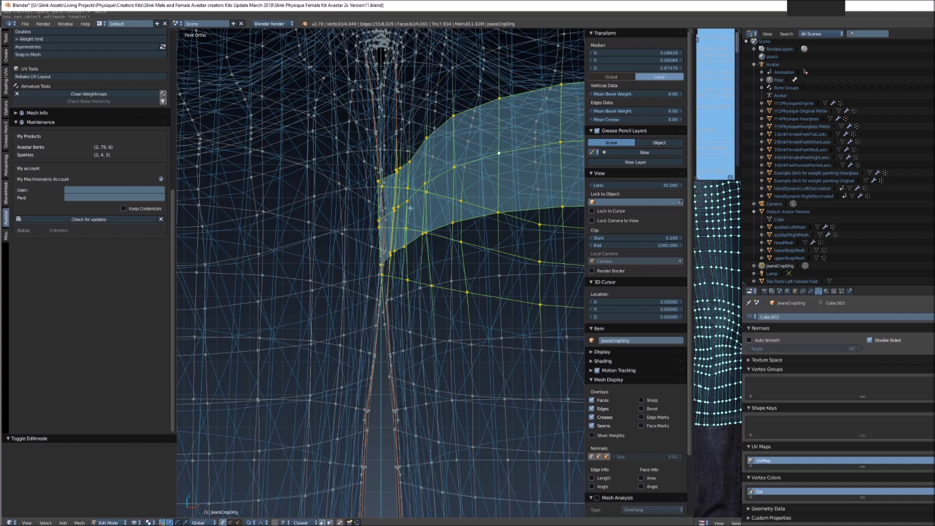
{"action": "right_click", "coordinate": [414, 193], "text": "alt"}
{"action": "right_click", "coordinate": [377, 225]}
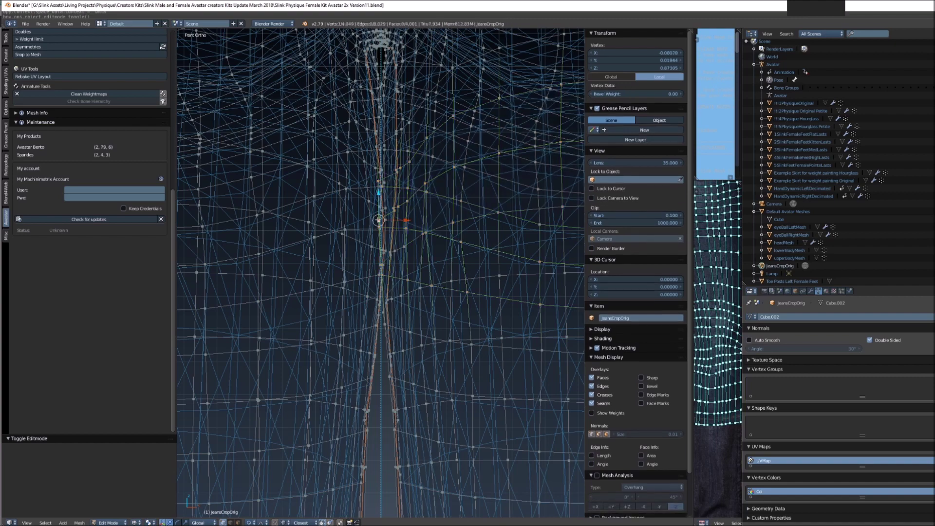
{"action": "scroll", "coordinate": [412, 211], "scroll_direction": "up", "scroll_amount": 3}
{"action": "middle_click_drag", "start_coordinate": [412, 211], "coordinate": [399, 301], "text": "shift"}
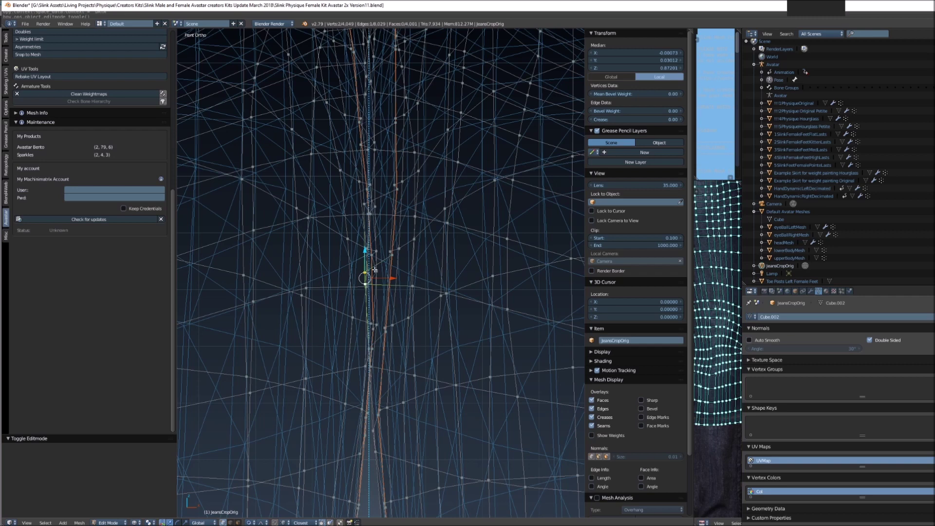
{"action": "right_click", "coordinate": [331, 287], "text": "alt"}
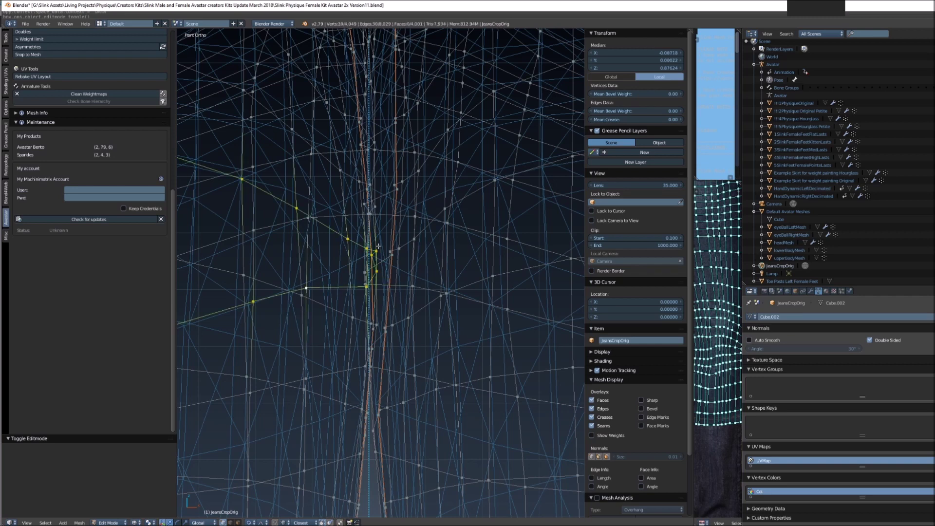
Check the left thigh's edge loop at the crossing, select its overlapping inner-thigh vertices and try to nudge them along X
{"action": "right_click", "coordinate": [376, 267]}
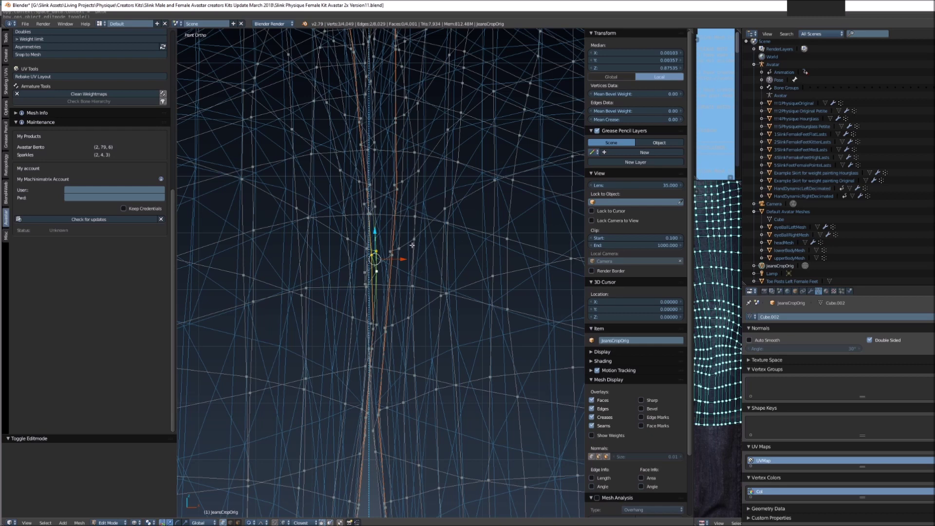
{"action": "right_click", "coordinate": [411, 244], "text": "alt"}
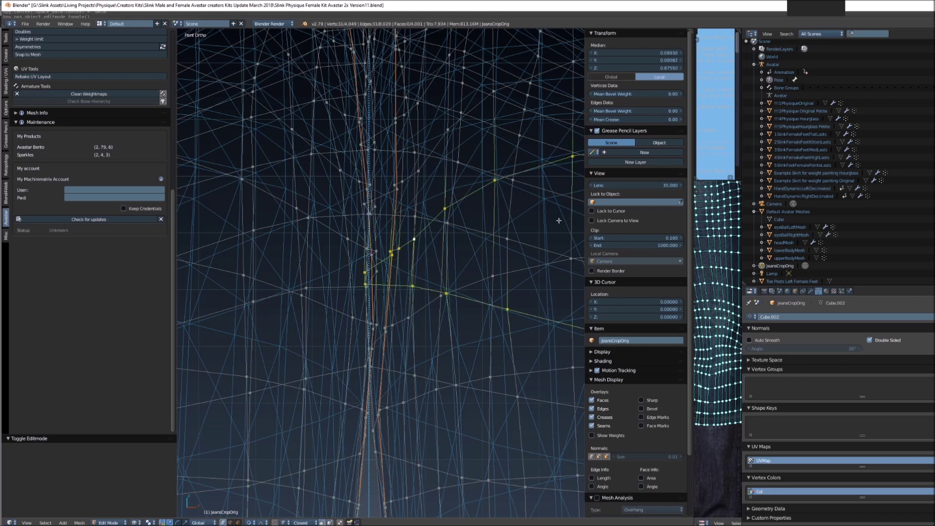
{"action": "right_click", "coordinate": [365, 271]}
{"action": "right_click", "coordinate": [366, 287], "text": "shift"}
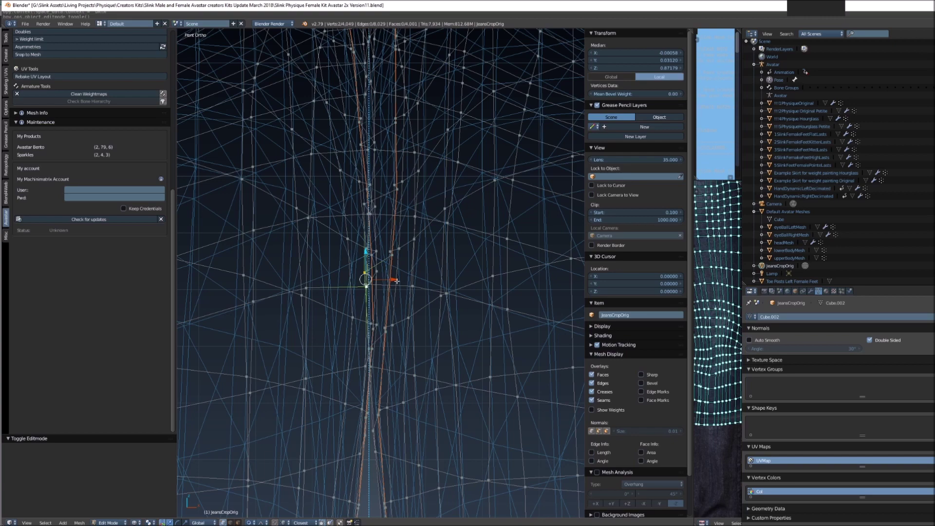
{"action": "left_click_drag", "start_coordinate": [394, 279], "coordinate": [400, 279]}
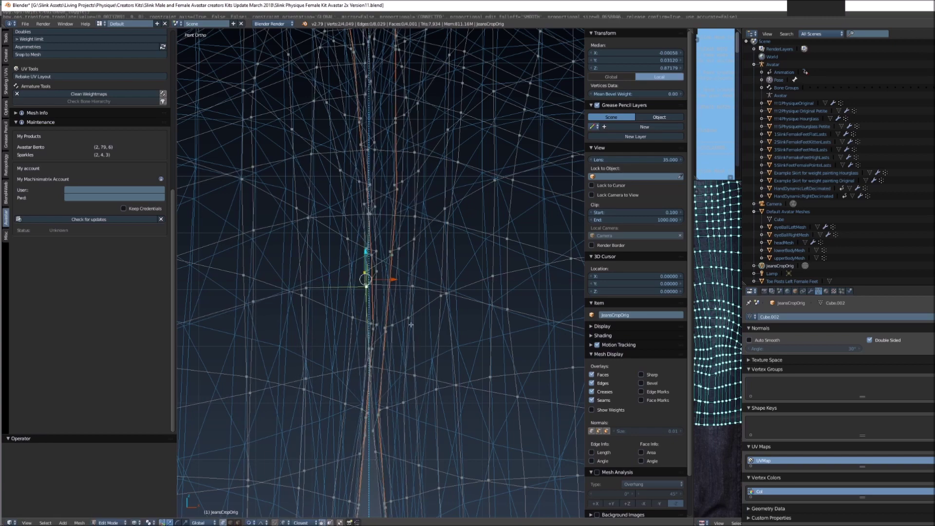
{"action": "scroll", "coordinate": [414, 306], "scroll_direction": "down", "scroll_amount": 5}
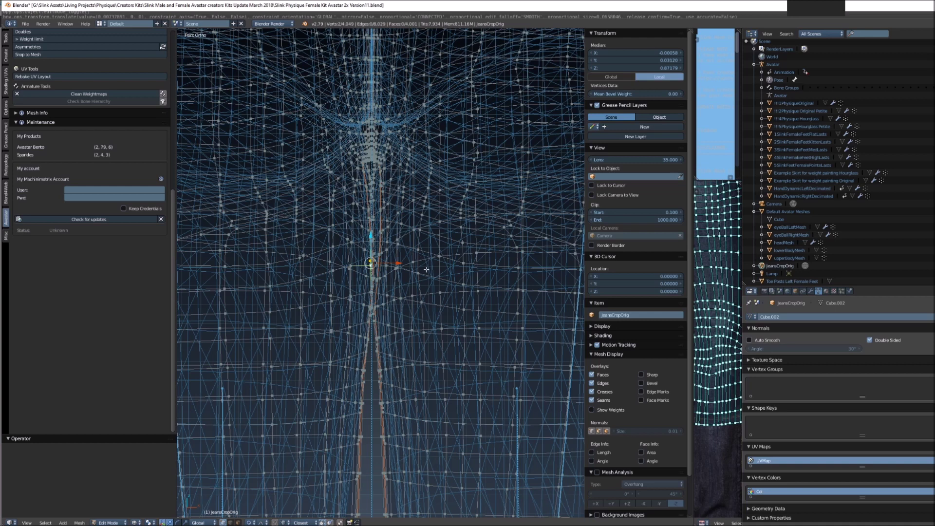
{"action": "middle_click_drag", "start_coordinate": [401, 288], "coordinate": [401, 263], "text": "shift"}
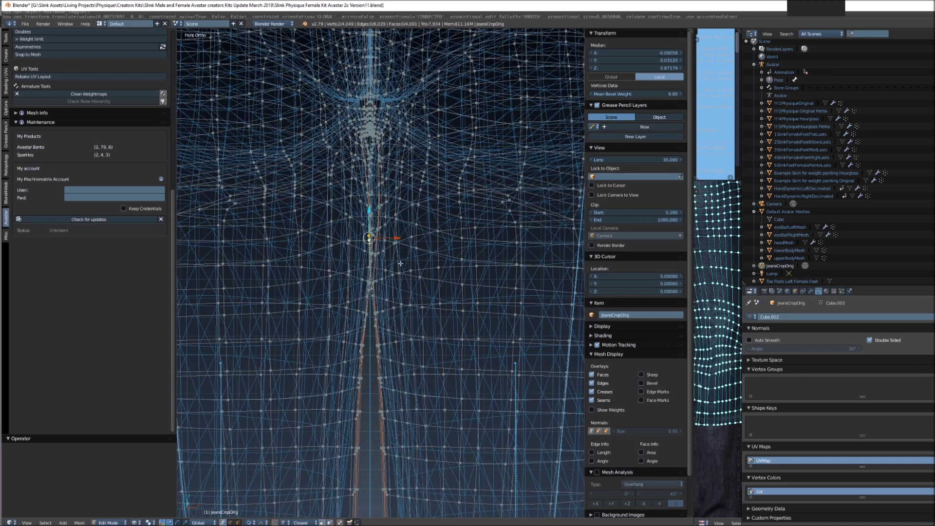
Highlight the left thigh's loops below the crotch to trace the overlap, and select the inner-thigh vertices crossing the centre line
{"action": "left_click", "coordinate": [405, 211], "text": "alt"}
{"action": "left_click", "coordinate": [412, 253], "text": "alt+shift"}
{"action": "left_click", "coordinate": [408, 270], "text": "alt+shift"}
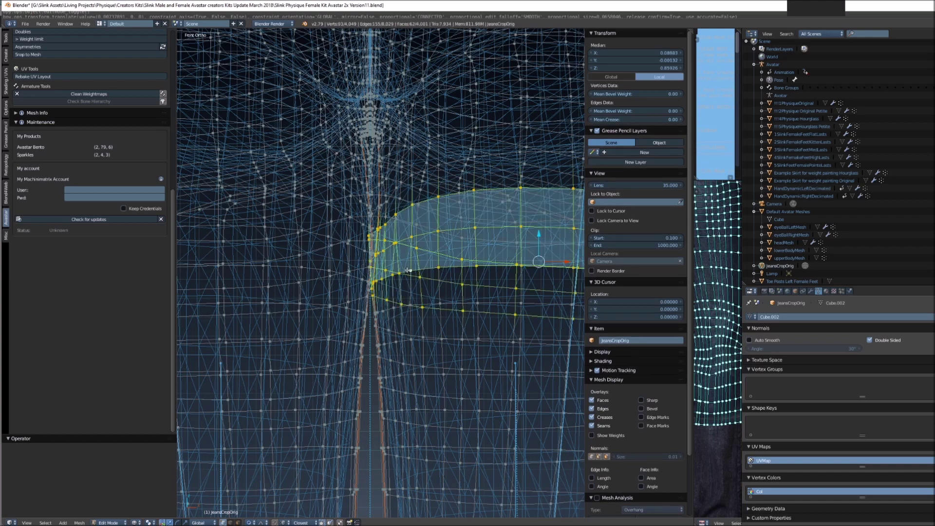
{"action": "scroll", "coordinate": [400, 270], "scroll_direction": "up", "scroll_amount": 4}
{"action": "left_click", "coordinate": [363, 242]}
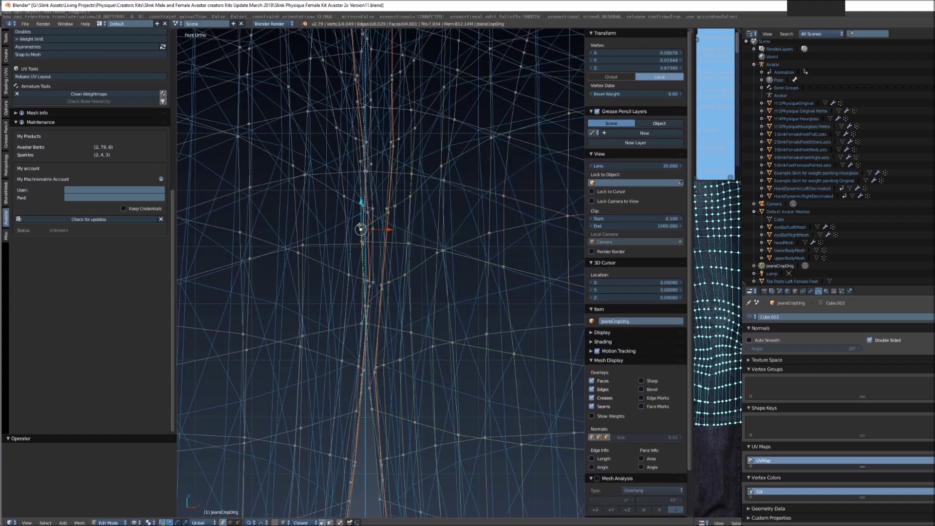
{"action": "left_click", "coordinate": [361, 229], "text": "shift"}
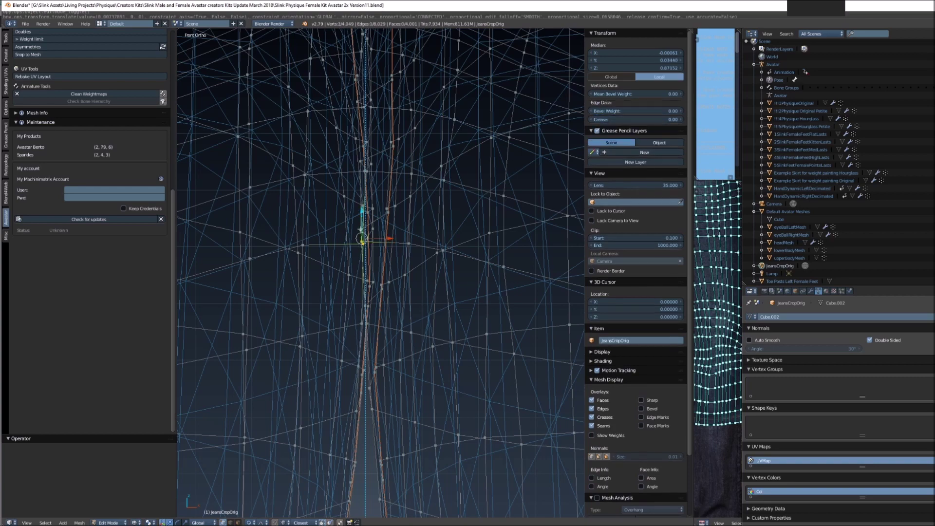
{"action": "scroll", "coordinate": [269, 277], "scroll_direction": "down", "scroll_amount": 4}
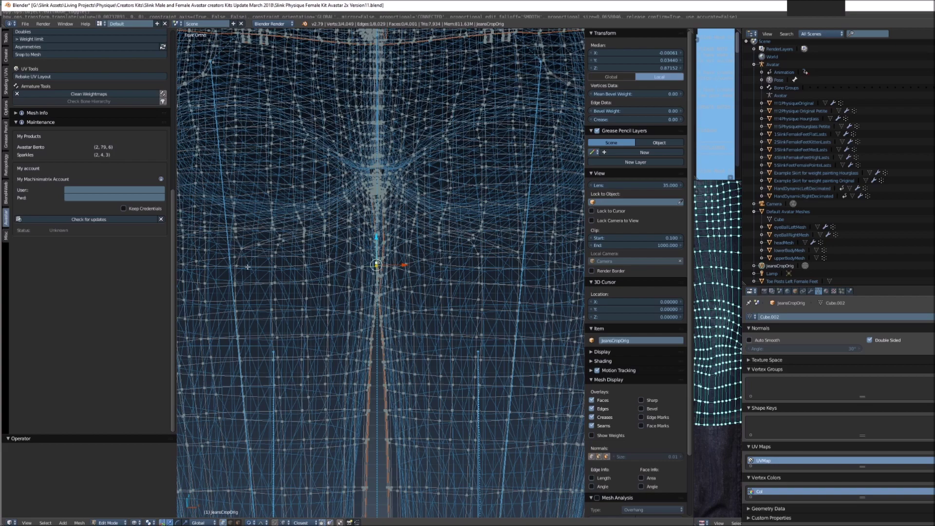
{"action": "scroll", "coordinate": [248, 266], "scroll_direction": "down", "scroll_amount": 2}
{"action": "scroll", "coordinate": [416, 272], "scroll_direction": "up", "scroll_amount": 4}
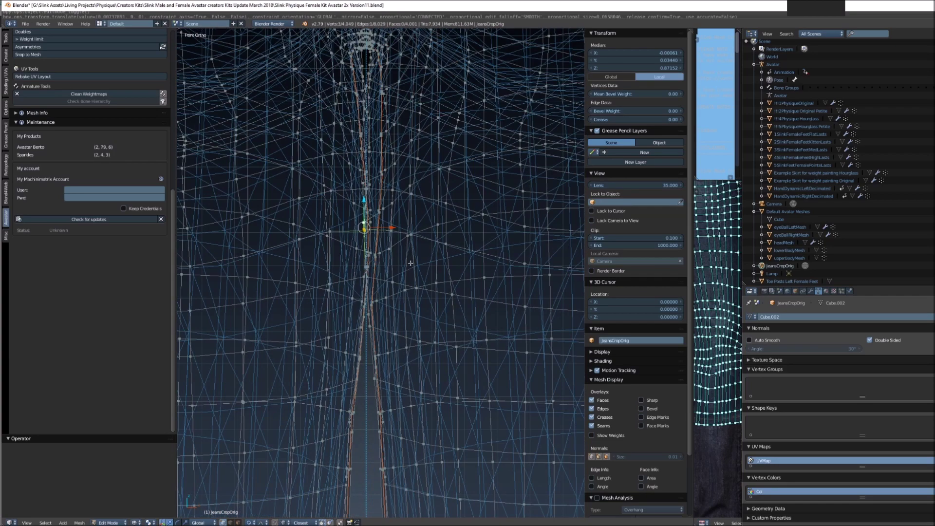
{"action": "middle_click_drag", "start_coordinate": [396, 231], "coordinate": [412, 269], "text": "shift"}
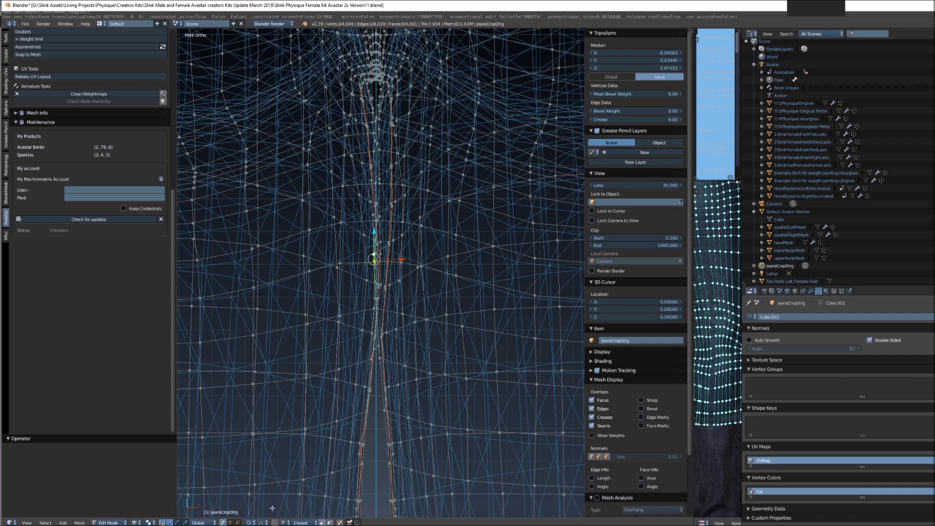
Try moving the selected inner-thigh vertices along X with proportional editing set to Enable, and undo the move
{"action": "left_click", "coordinate": [250, 522]}
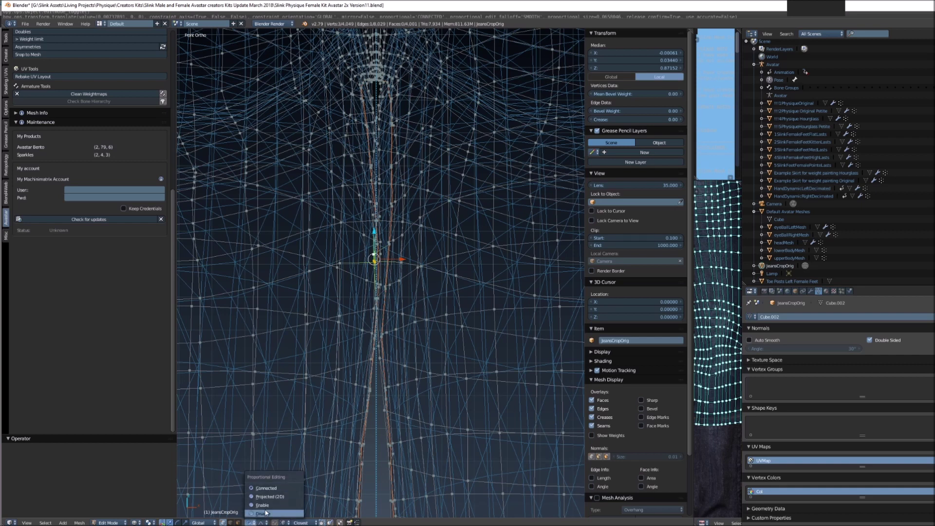
{"action": "left_click", "coordinate": [266, 488]}
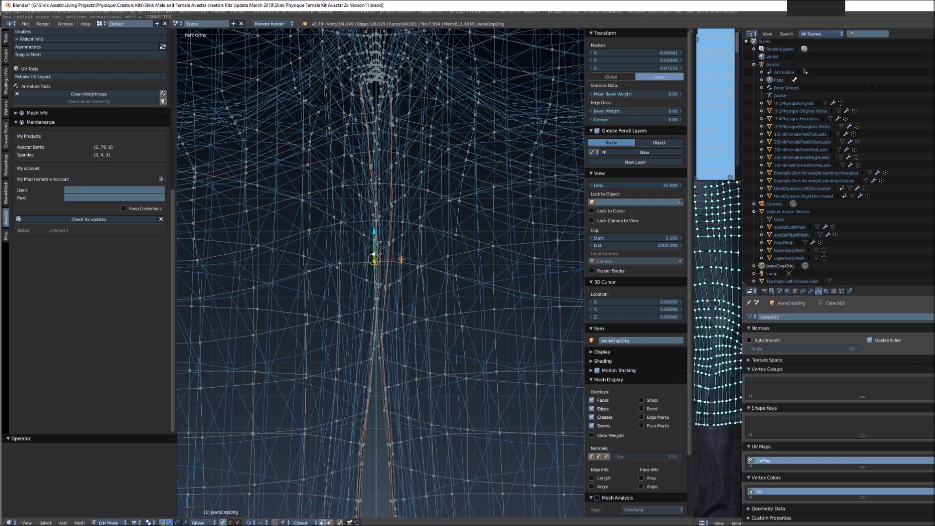
{"action": "left_click", "coordinate": [250, 522]}
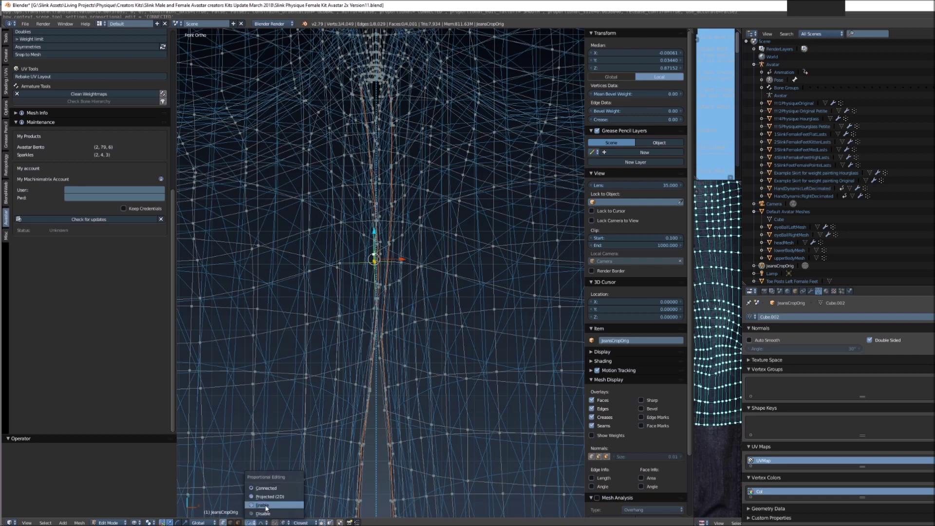
{"action": "left_click", "coordinate": [266, 506]}
{"action": "mouse_move", "coordinate": [403, 262]}
{"action": "left_mouse_down"}
{"action": "mouse_move", "coordinate": [382, 261]}
{"action": "mouse_move", "coordinate": [438, 259]}
{"action": "mouse_move", "coordinate": [362, 261]}
{"action": "mouse_move", "coordinate": [436, 271]}
{"action": "mouse_move", "coordinate": [405, 267]}
{"action": "left_mouse_up"}
{"action": "scroll", "coordinate": [409, 262], "scroll_direction": "down", "scroll_amount": 6}
{"action": "key", "text": "ctrl+z"}
Set proportional editing to Connected and move the two left inner-thigh vertices crossing the centre line 0.003 along X
{"action": "left_click", "coordinate": [250, 523]}
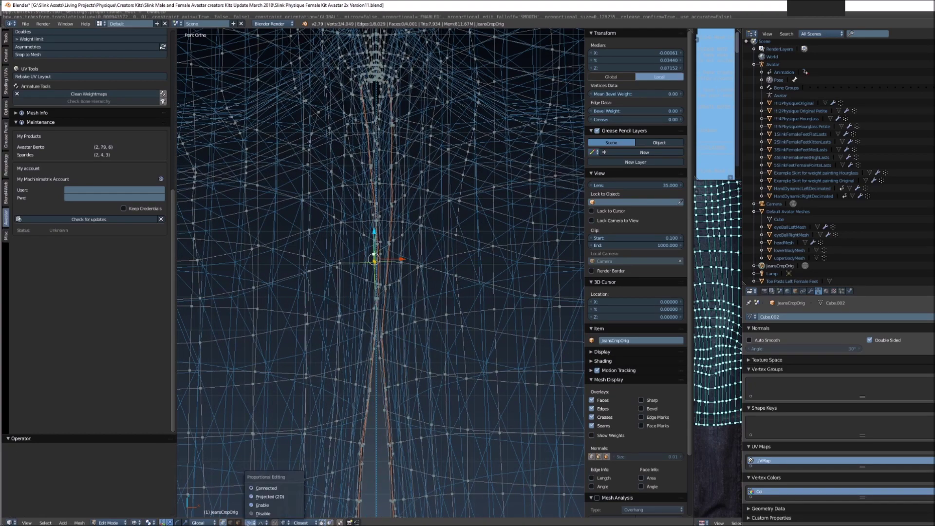
{"action": "left_click", "coordinate": [266, 488]}
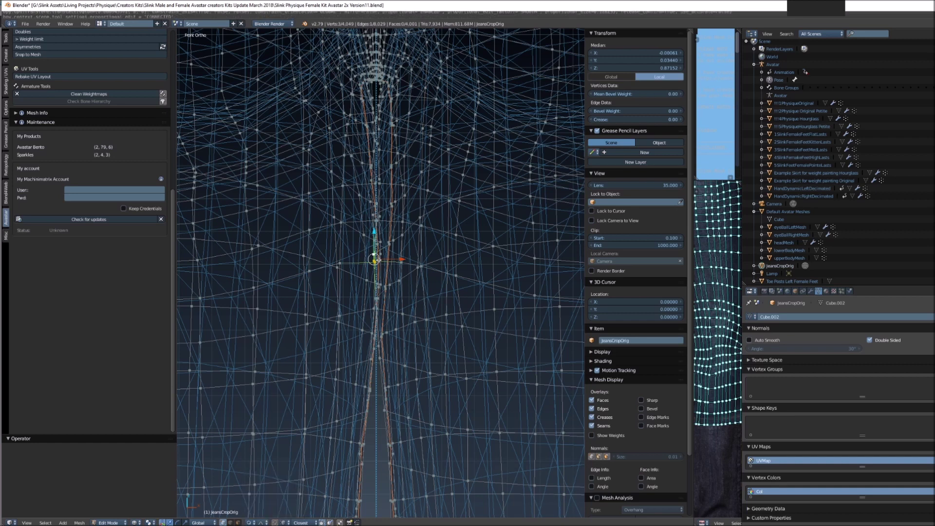
{"action": "left_click_drag", "start_coordinate": [401, 259], "coordinate": [431, 260]}
{"action": "key", "text": "ctrl+z"}
{"action": "scroll", "coordinate": [380, 273], "scroll_direction": "up", "scroll_amount": 7}
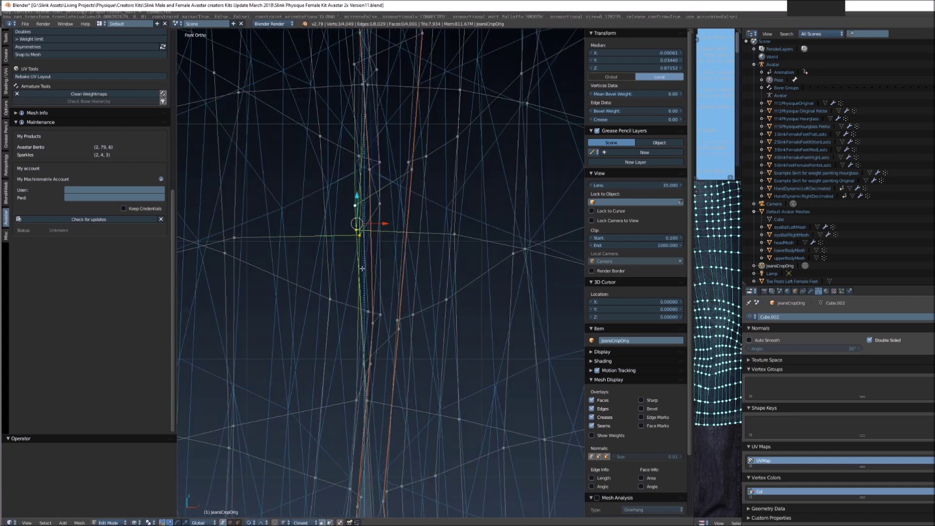
{"action": "right_click", "coordinate": [354, 234]}
{"action": "right_click", "coordinate": [356, 206], "text": "shift"}
{"action": "scroll", "coordinate": [396, 244], "scroll_direction": "down", "scroll_amount": 5}
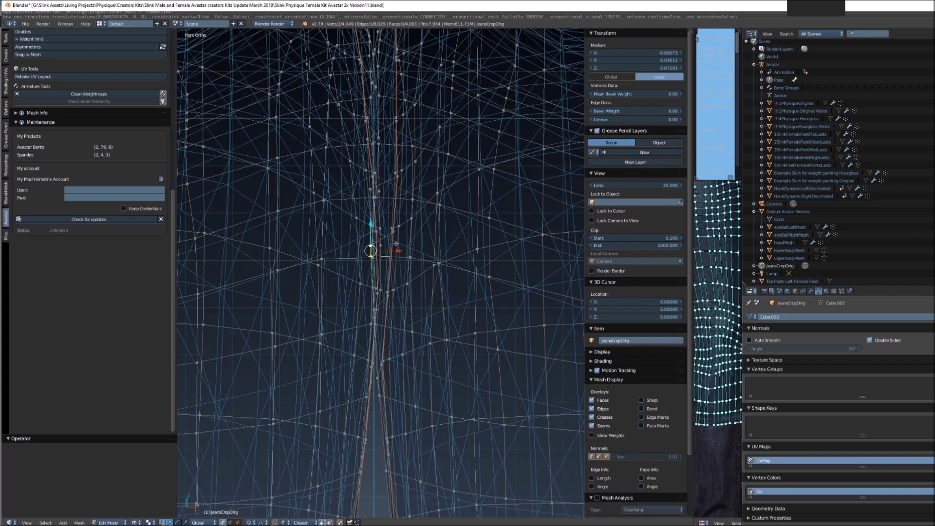
{"action": "left_click_drag", "start_coordinate": [399, 251], "coordinate": [412, 253]}
Hide the PhysiqueOriginal body mesh and move the left inner-thigh vertex above the crossing 0.001 along X
{"action": "scroll", "coordinate": [409, 253], "scroll_direction": "up", "scroll_amount": 4}
{"action": "scroll", "coordinate": [409, 254], "scroll_direction": "up", "scroll_amount": 5}
{"action": "key", "text": "z"}
{"action": "key", "text": "z"}
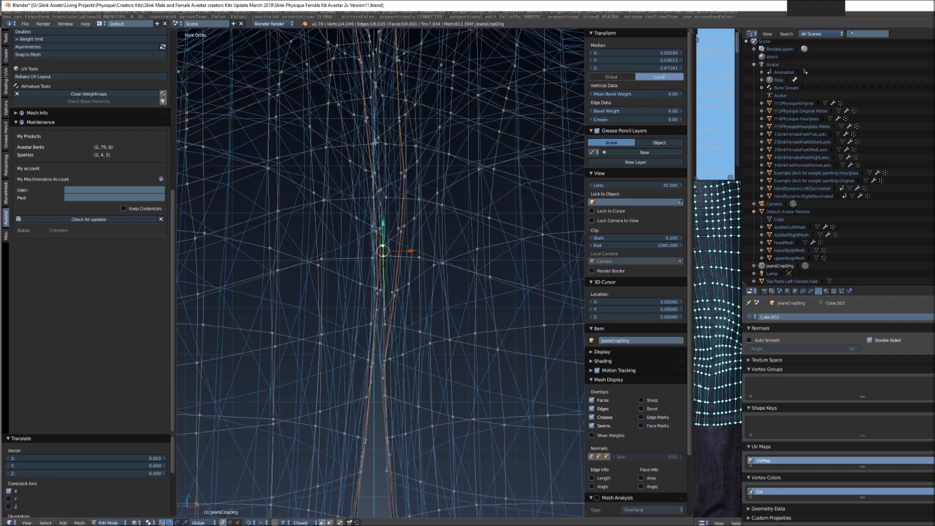
{"action": "right_click", "coordinate": [375, 139]}
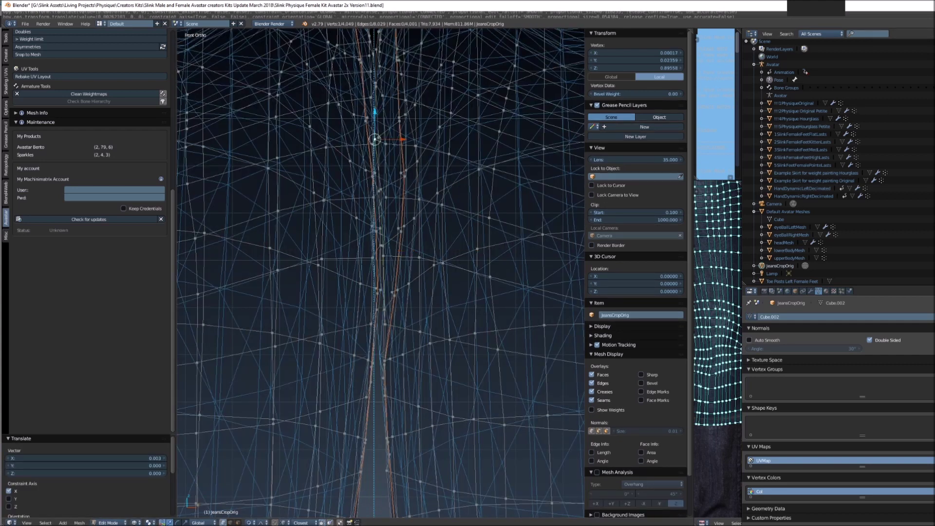
{"action": "left_click", "coordinate": [933, 103]}
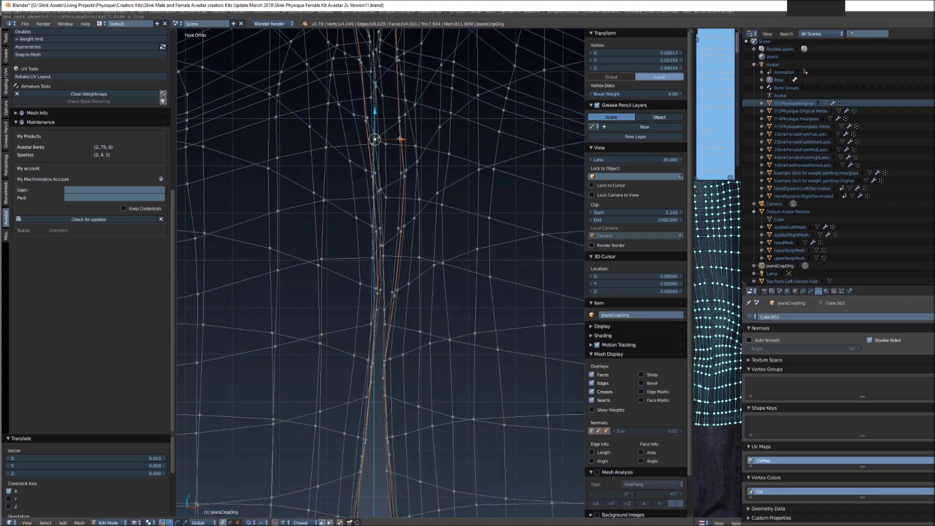
{"action": "left_click_drag", "start_coordinate": [400, 139], "coordinate": [406, 139]}
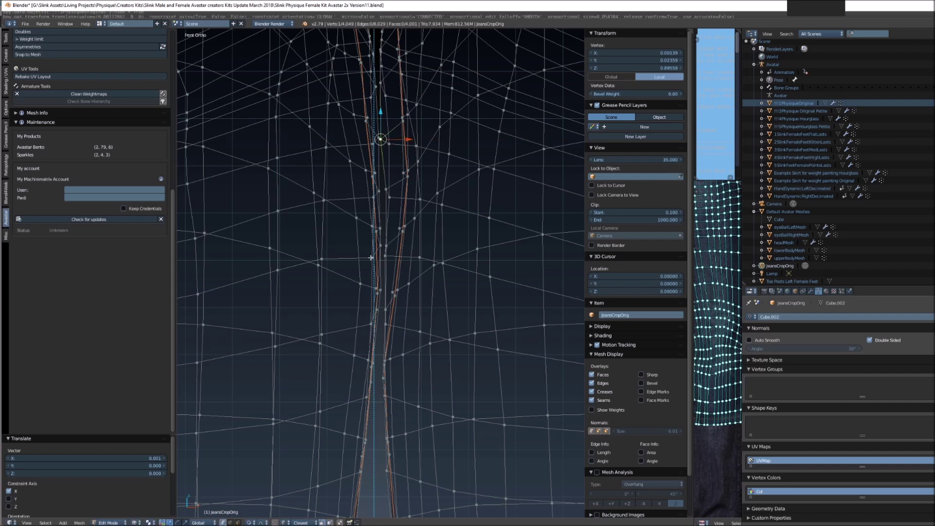
Move the right inner-thigh vertices at the crossing outward along X, off the centre line
{"action": "right_click", "coordinate": [379, 246]}
{"action": "key", "text": "g"}
{"action": "key", "text": "x"}
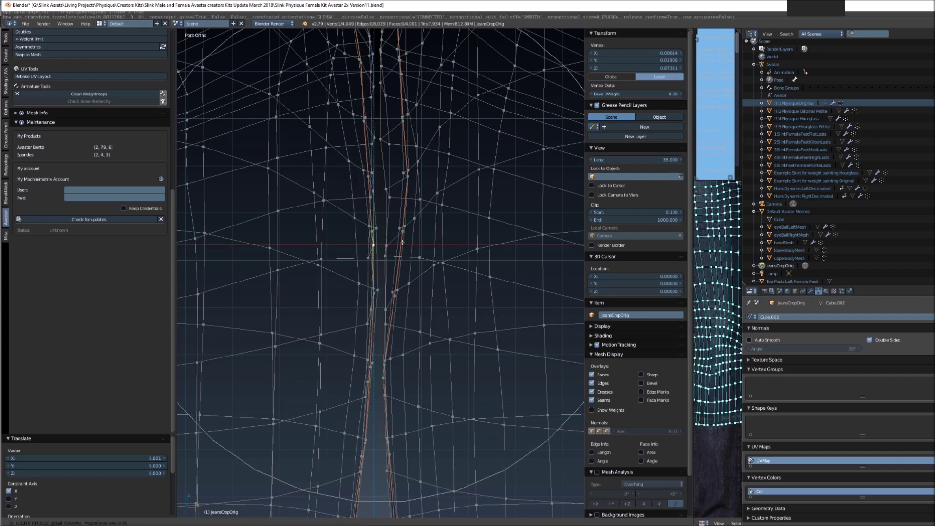
{"action": "left_click_drag", "start_coordinate": [402, 243], "coordinate": [400, 228]}
{"action": "right_click", "coordinate": [376, 228]}
Move the left inner-thigh vertex above the crossing another 0.000727 outward along X
{"action": "middle_click_drag", "start_coordinate": [381, 164], "coordinate": [400, 220], "text": "shift"}
{"action": "right_click", "coordinate": [400, 196]}
{"action": "left_click_drag", "start_coordinate": [419, 196], "coordinate": [422, 196]}
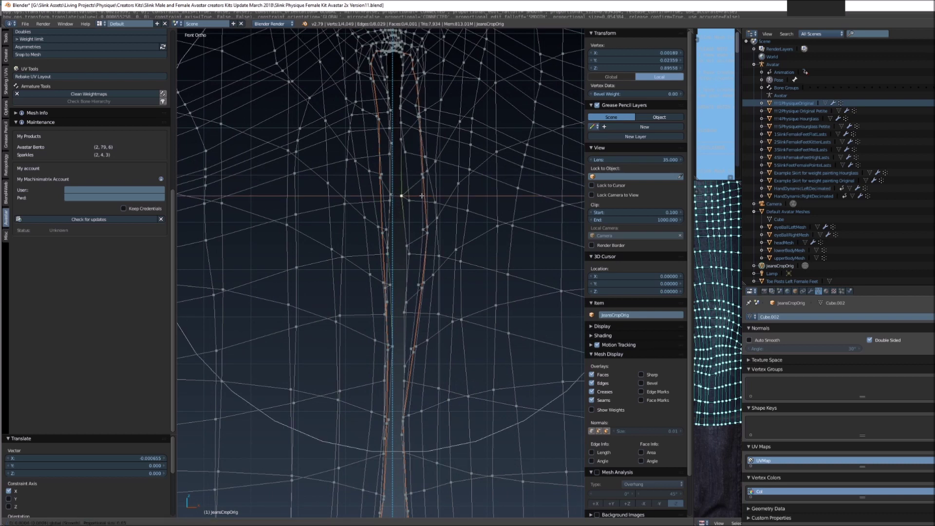
{"action": "left_click", "coordinate": [423, 195]}
Shift the right inner-thigh vertex below the crotch -0.000727 along X, and move the one lower down the seam outward too
{"action": "right_click", "coordinate": [390, 111]}
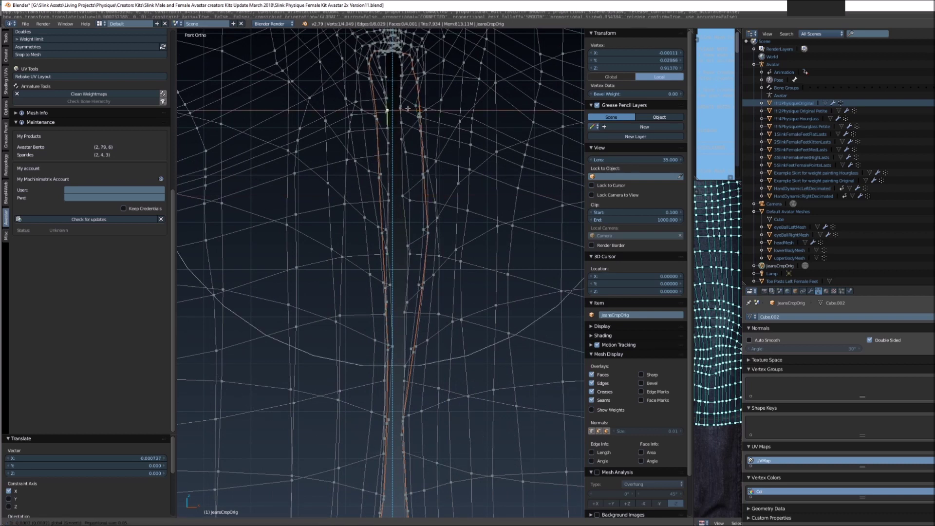
{"action": "right_click", "coordinate": [388, 346]}
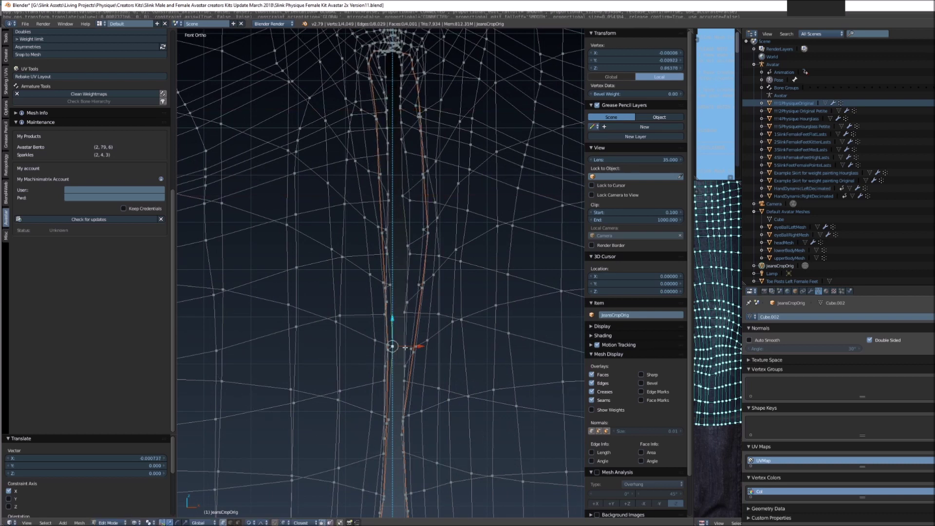
{"action": "key", "text": "g"}
{"action": "key", "text": "x"}
{"action": "left_click", "coordinate": [399, 203]}
Move the upper left inner-thigh vertex 0.000655 along X, and shift the two vertices below it slightly toward the centre line
{"action": "right_click", "coordinate": [401, 197]}
{"action": "left_click_drag", "start_coordinate": [425, 194], "coordinate": [428, 195]}
{"action": "right_click", "coordinate": [411, 247]}
{"action": "right_click", "coordinate": [412, 253], "text": "shift"}
{"action": "key", "text": "g"}
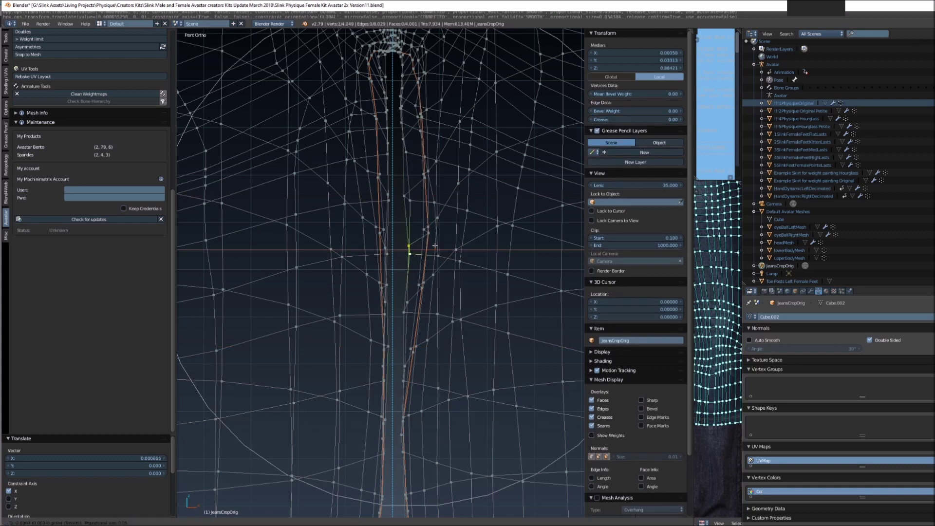
{"action": "key", "text": "x"}
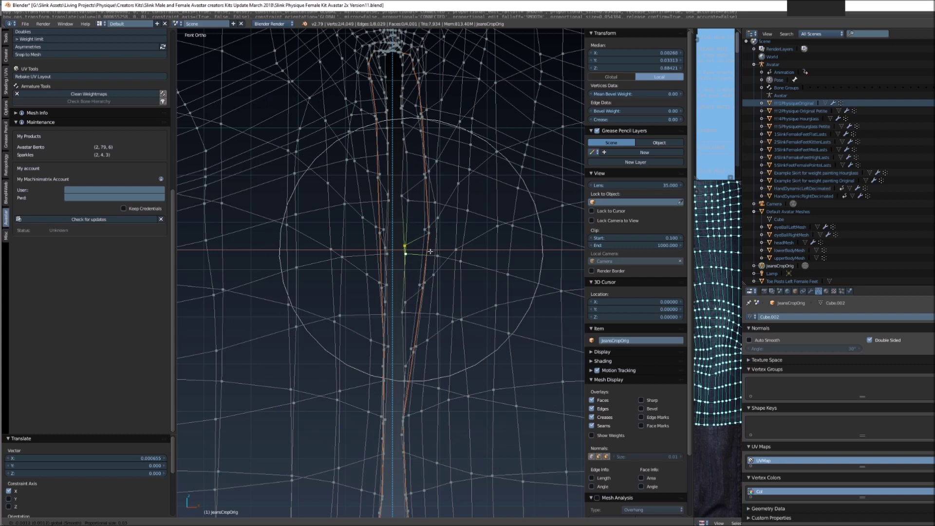
{"action": "left_click", "coordinate": [428, 363]}
Select the two close-set vertices lower on the left inner thigh and move them 0.001 outward along X
{"action": "right_click", "coordinate": [405, 430]}
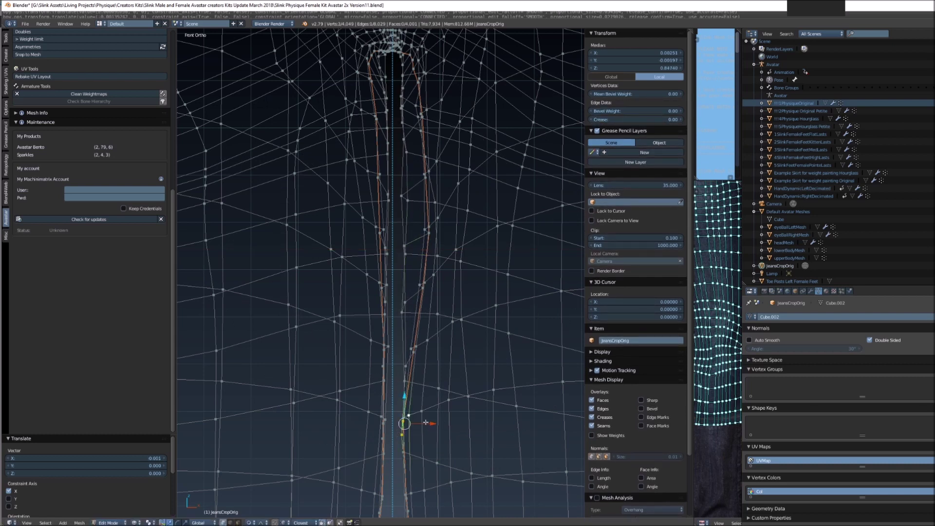
{"action": "right_click", "coordinate": [403, 422], "text": "shift"}
{"action": "right_click", "coordinate": [404, 418], "text": "shift"}
{"action": "right_click", "coordinate": [403, 421], "text": "shift"}
{"action": "left_click_drag", "start_coordinate": [433, 421], "coordinate": [436, 422]}
{"action": "left_click", "coordinate": [436, 421]}
Move the single left inner-thigh vertex just above that pair -0.000655 along X
{"action": "right_click", "coordinate": [432, 384]}
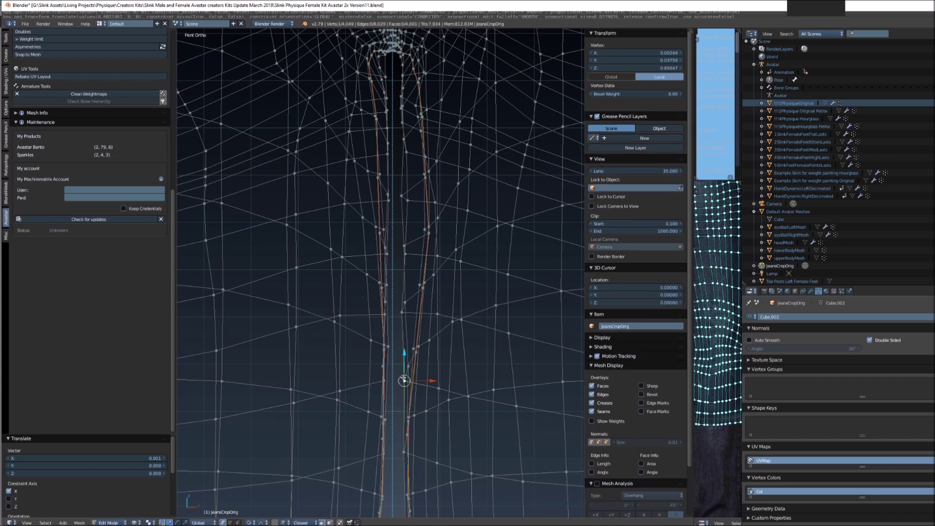
{"action": "key", "text": "g"}
{"action": "key", "text": "x"}
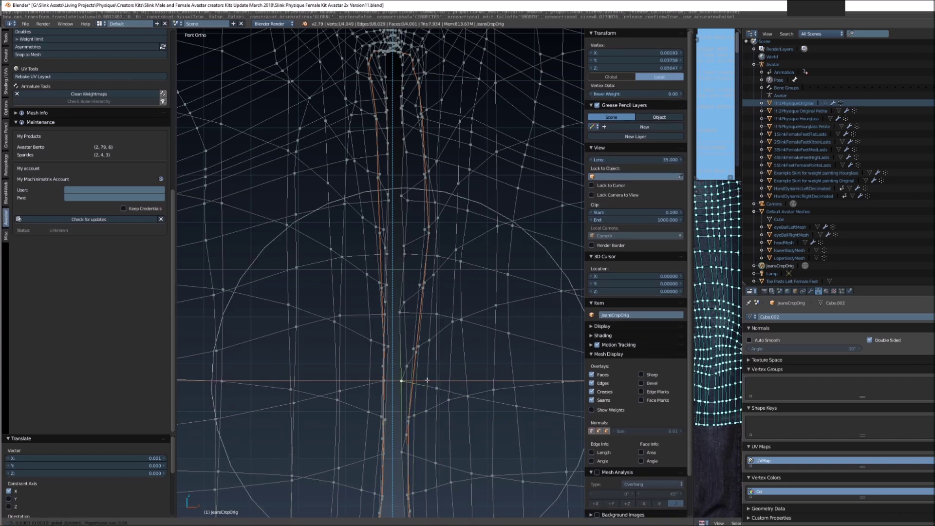
{"action": "left_click", "coordinate": [429, 383]}
Finish editing the JeansCropOrig mesh and make the PhysiqueOriginal body mesh visible again
{"action": "scroll", "coordinate": [399, 179], "scroll_direction": "down", "scroll_amount": 6}
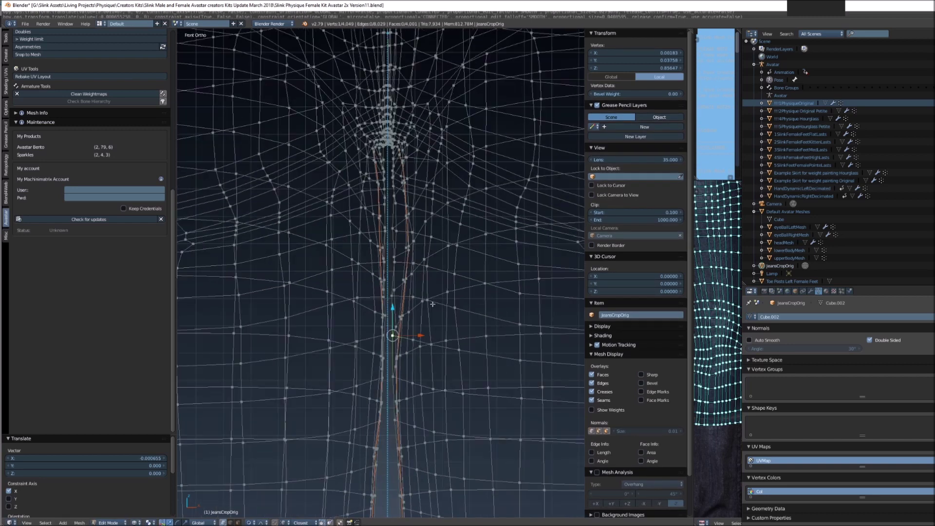
{"action": "key", "text": "Tab"}
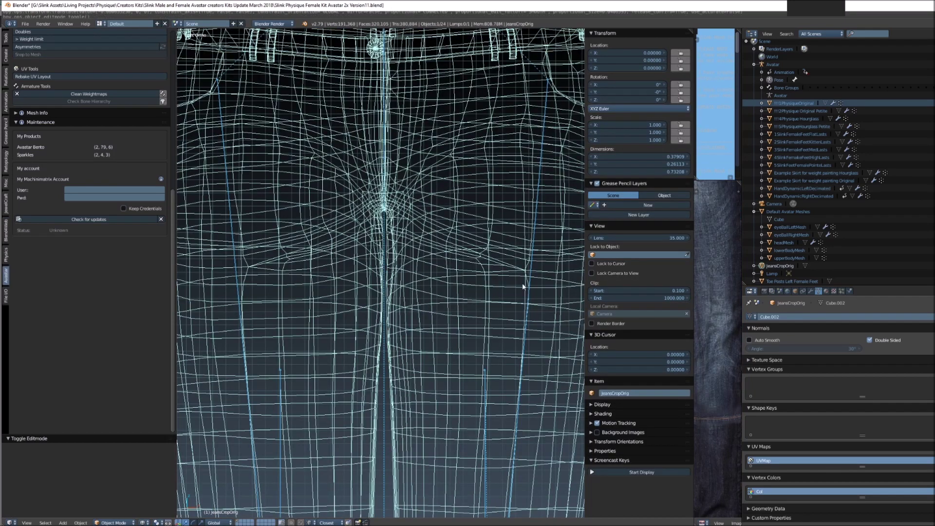
{"action": "left_click", "coordinate": [933, 103]}
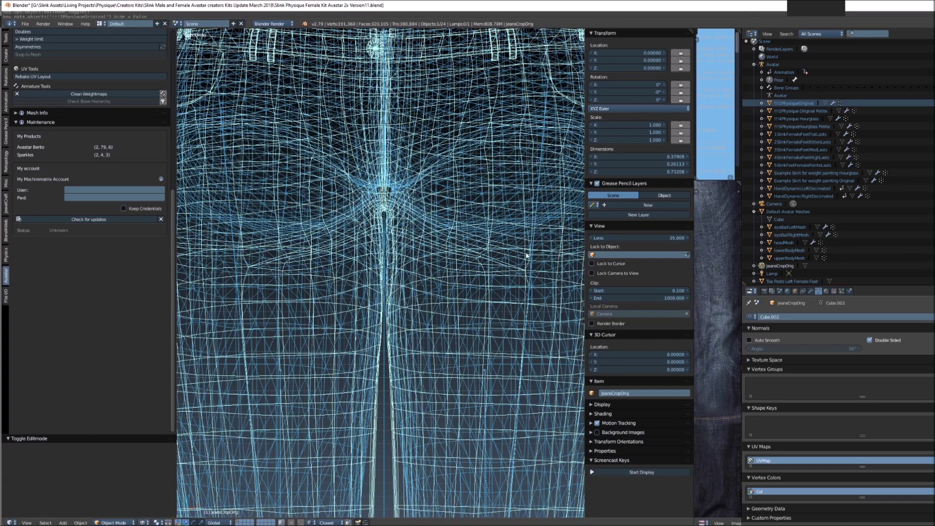
Return the view to textured shading and examine the jeans' inner-thigh area from the front and the back
{"action": "right_click", "coordinate": [441, 264]}
{"action": "key", "text": "z"}
{"action": "right_click", "coordinate": [441, 263]}
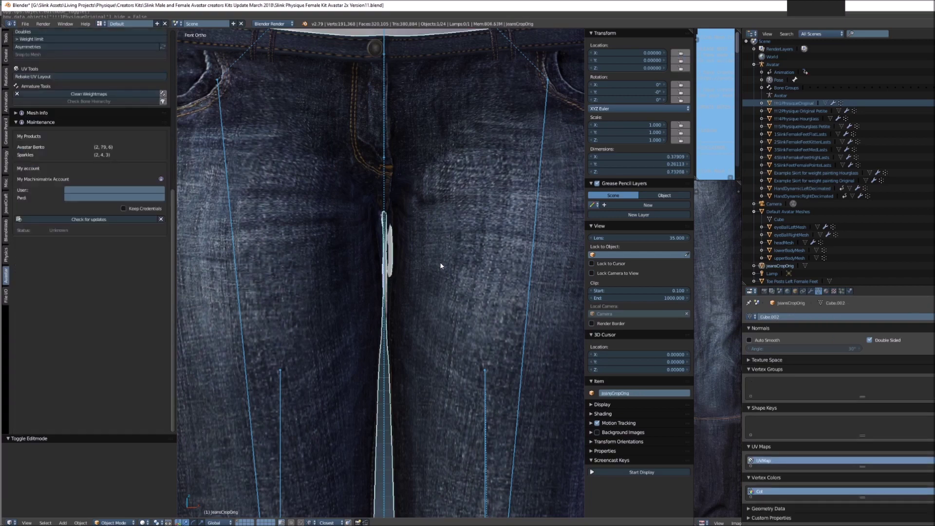
{"action": "scroll", "coordinate": [441, 263], "scroll_direction": "down", "scroll_amount": 6}
{"action": "middle_click_drag", "start_coordinate": [482, 329], "coordinate": [337, 325]}
{"action": "scroll", "coordinate": [410, 221], "scroll_direction": "up", "scroll_amount": 6}
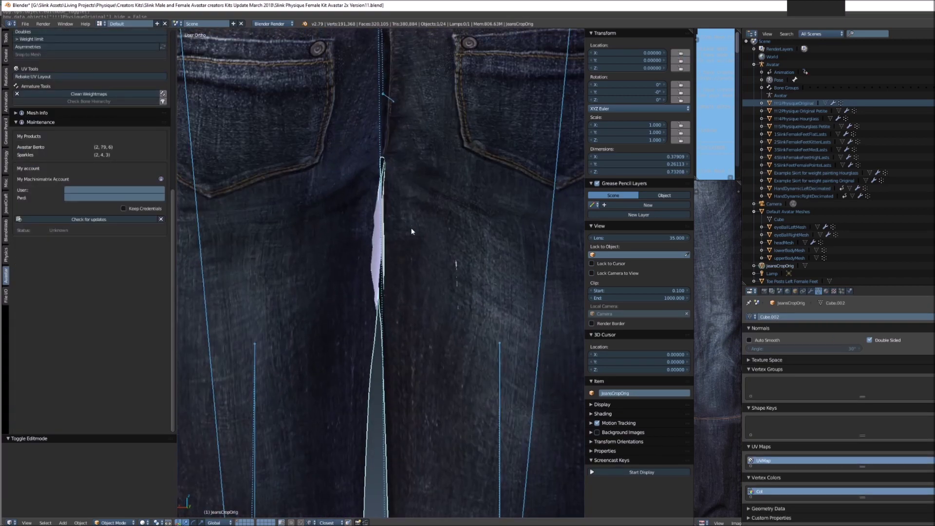
{"action": "middle_click_drag", "start_coordinate": [411, 232], "coordinate": [609, 272]}
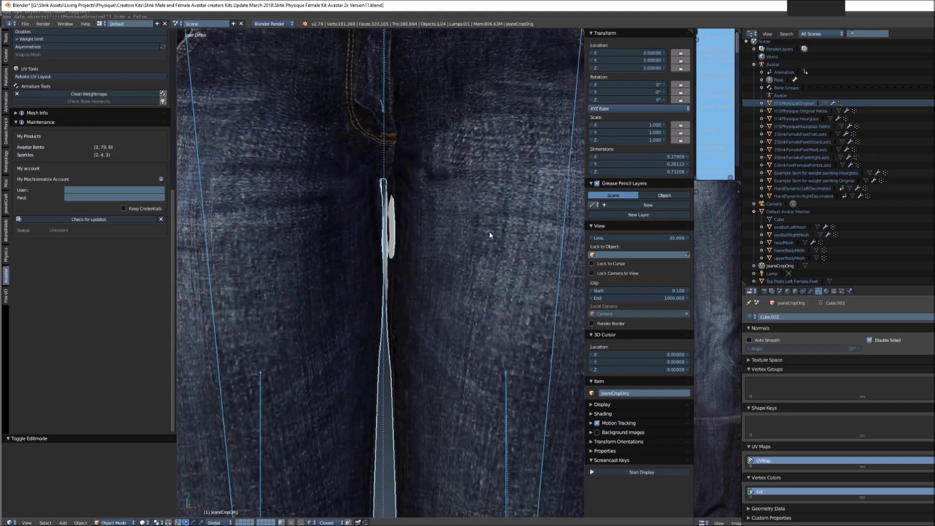
{"action": "key", "text": "KP_1"}
{"action": "scroll", "coordinate": [487, 244], "scroll_direction": "down", "scroll_amount": 6}
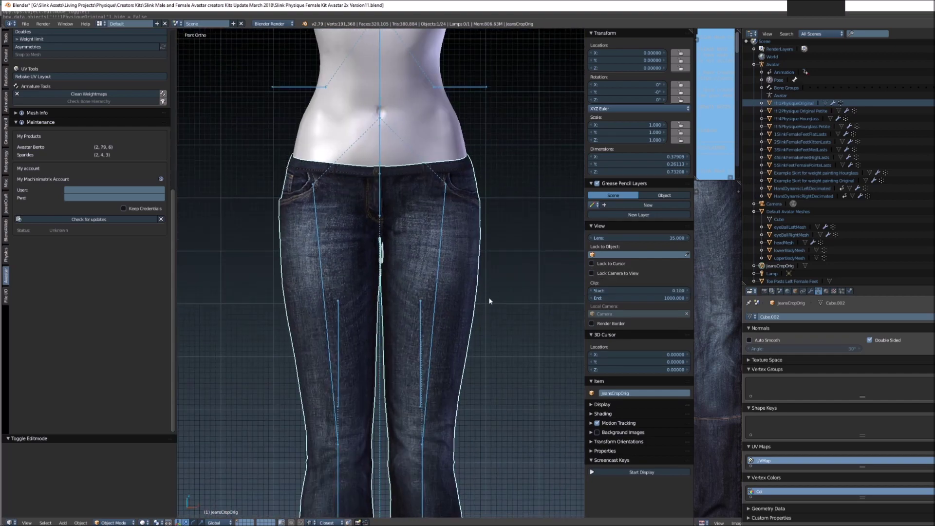
{"action": "middle_click_drag", "start_coordinate": [423, 281], "coordinate": [317, 244]}
{"action": "scroll", "coordinate": [317, 244], "scroll_direction": "down", "scroll_amount": 2}
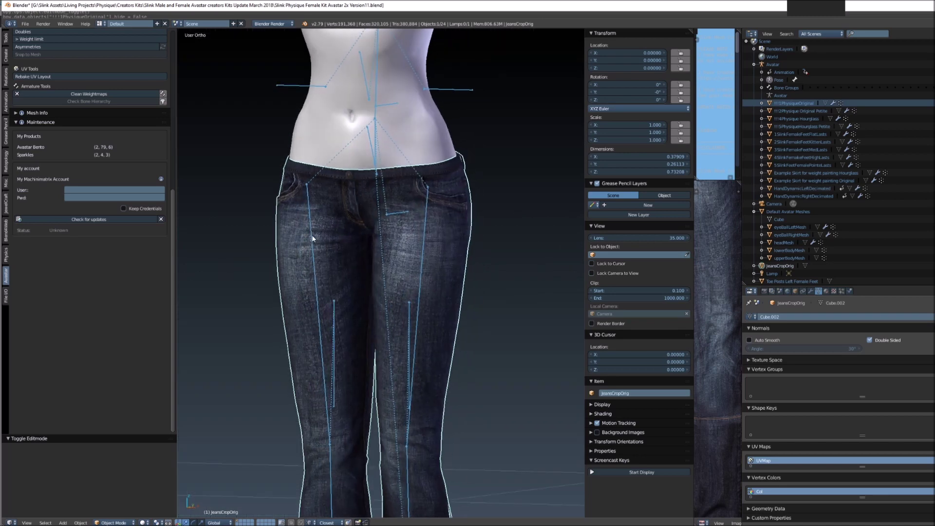
Select the Avatar armature and enable the PhysiqueOriginal body mesh as a weight source for skinning
{"action": "right_click", "coordinate": [312, 236]}
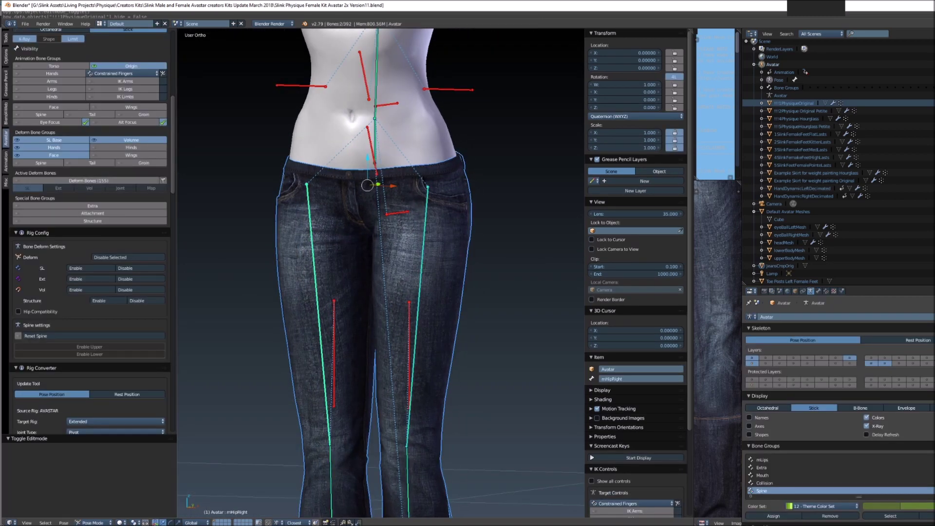
{"action": "scroll", "coordinate": [86, 172], "scroll_direction": "up", "scroll_amount": 10}
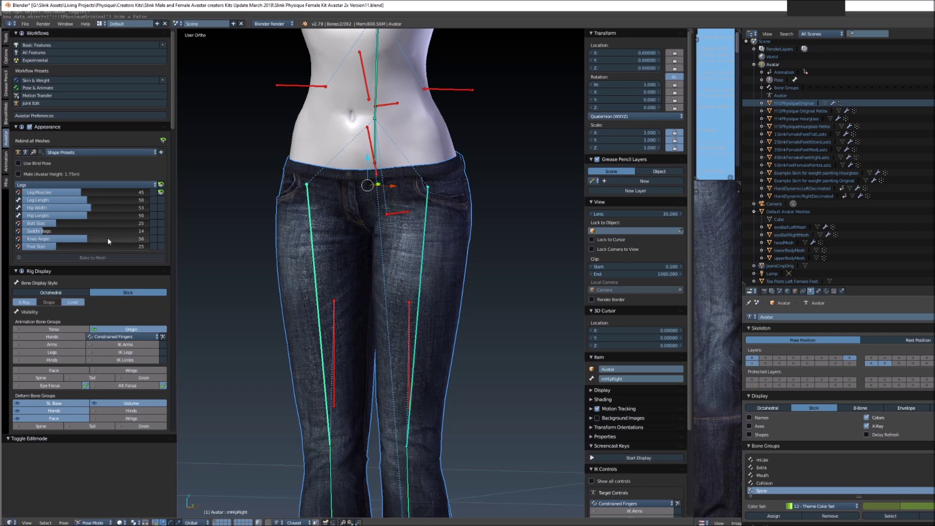
{"action": "scroll", "coordinate": [70, 324], "scroll_direction": "down", "scroll_amount": 10}
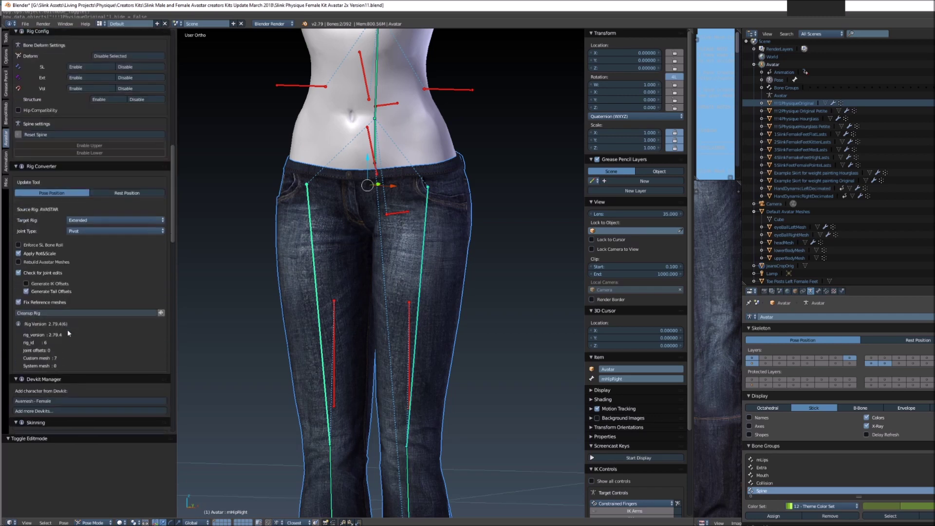
{"action": "scroll", "coordinate": [67, 330], "scroll_direction": "down", "scroll_amount": 6}
{"action": "scroll", "coordinate": [47, 330], "scroll_direction": "up", "scroll_amount": 8}
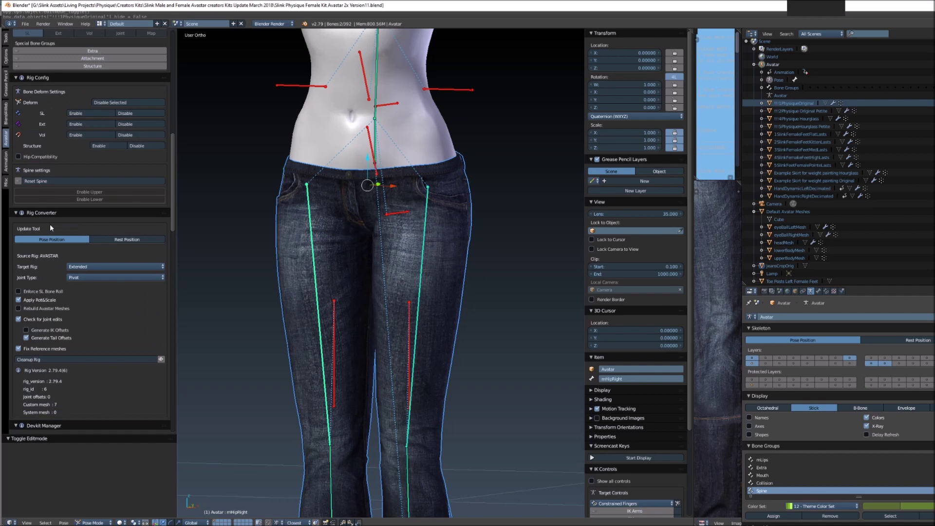
{"action": "scroll", "coordinate": [48, 224], "scroll_direction": "up", "scroll_amount": 3}
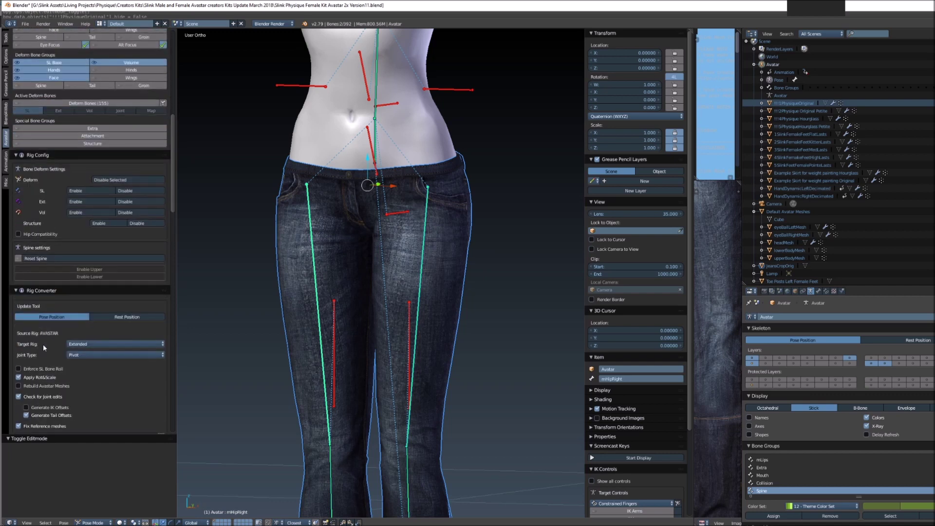
{"action": "scroll", "coordinate": [42, 345], "scroll_direction": "down", "scroll_amount": 9}
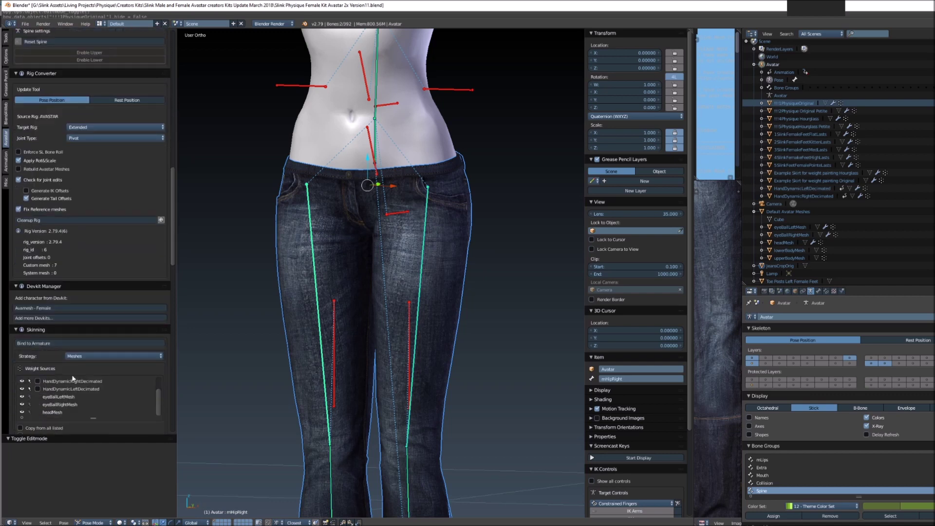
{"action": "scroll", "coordinate": [75, 395], "scroll_direction": "up", "scroll_amount": 2}
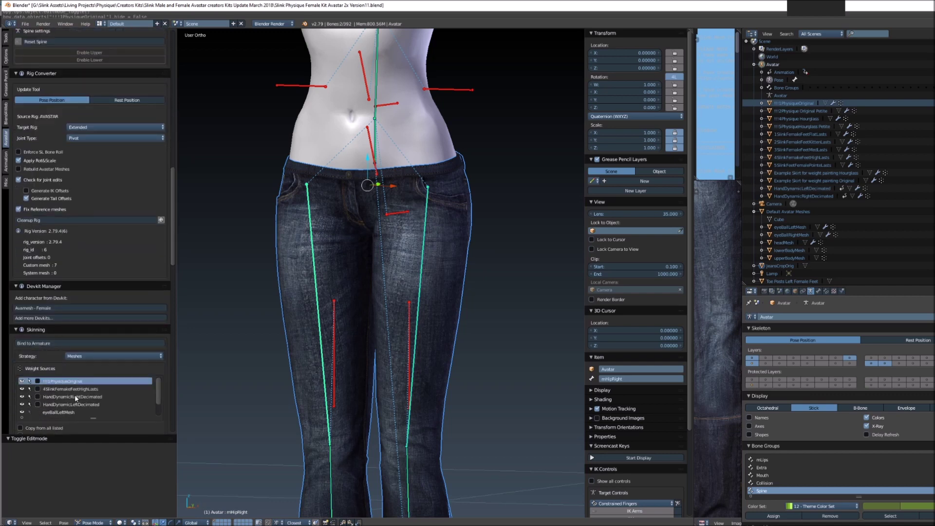
{"action": "left_click", "coordinate": [39, 380]}
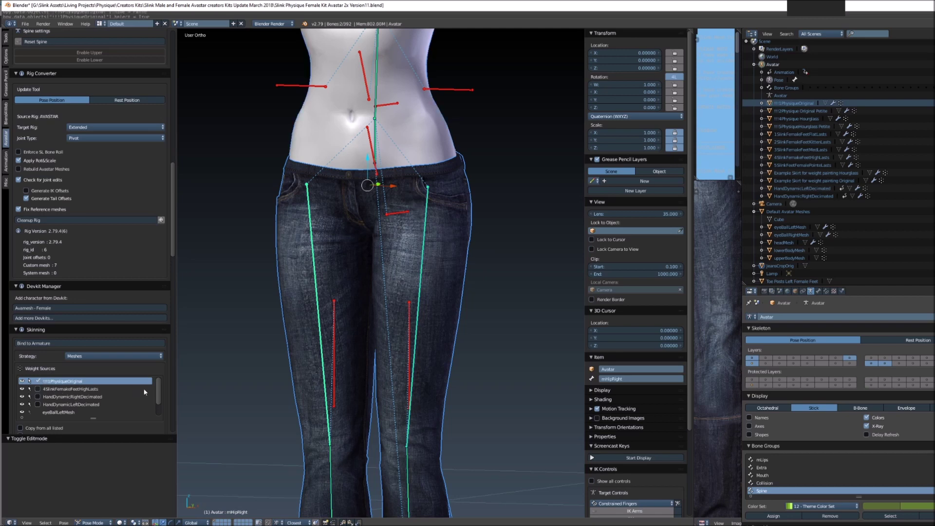
Use Meshes as the weighting strategy and bind the crop jeans to the Avatar armature
{"action": "left_click", "coordinate": [79, 359]}
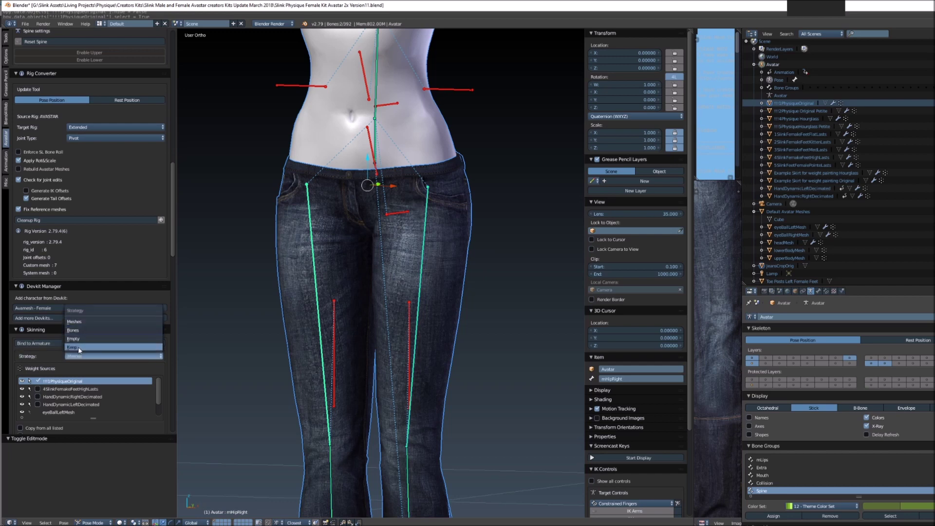
{"action": "left_click", "coordinate": [79, 322]}
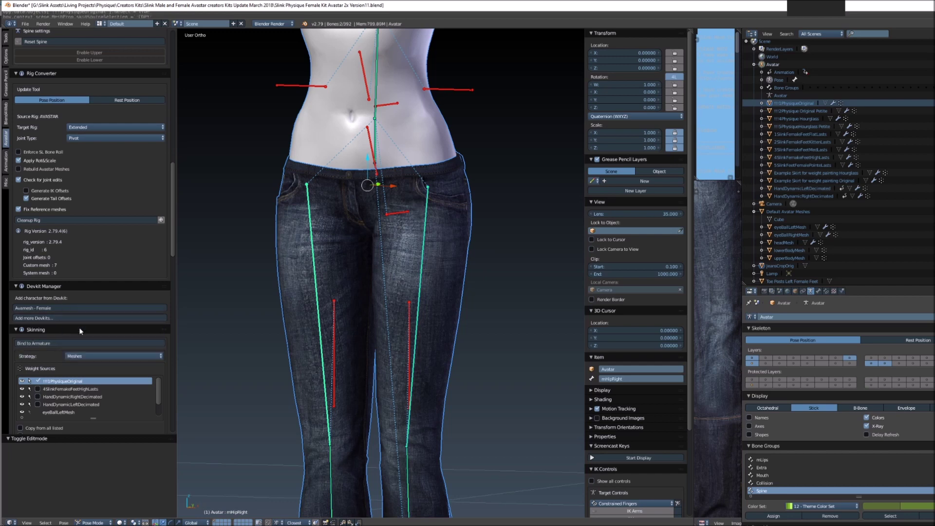
{"action": "left_click", "coordinate": [59, 384]}
{"action": "scroll", "coordinate": [414, 287], "scroll_direction": "down", "scroll_amount": 1}
{"action": "middle_click_drag", "start_coordinate": [442, 285], "coordinate": [443, 277], "text": "shift"}
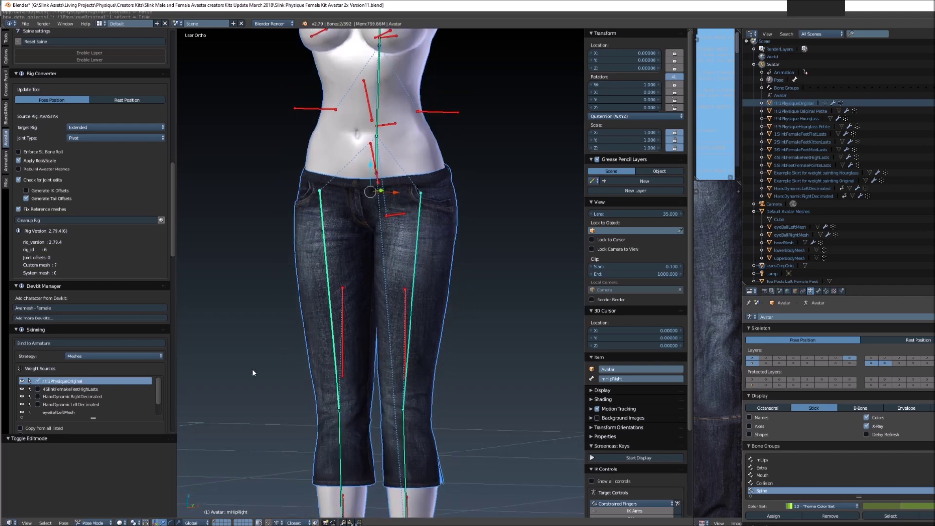
{"action": "left_click", "coordinate": [32, 346]}
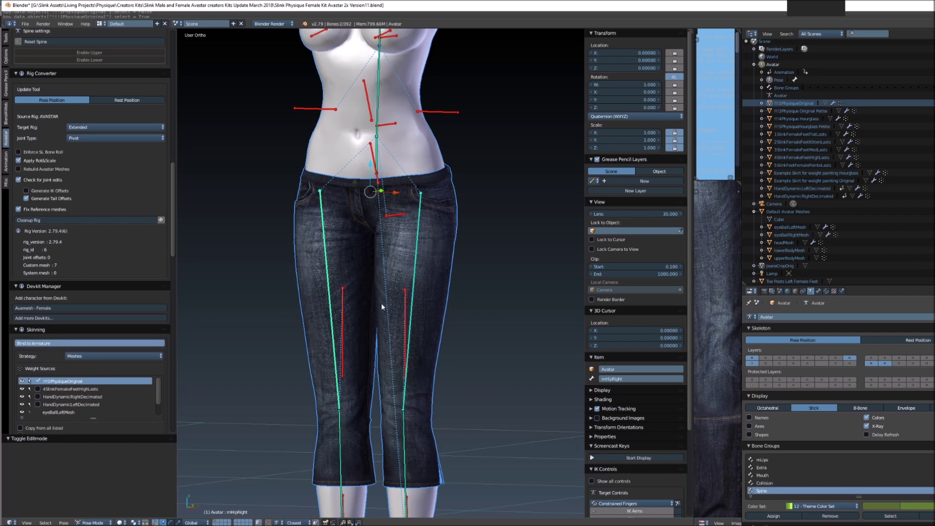
In front view, rotate the mHipLeft bone -14.7° so the left leg swings outward
{"action": "key", "text": "KP_1"}
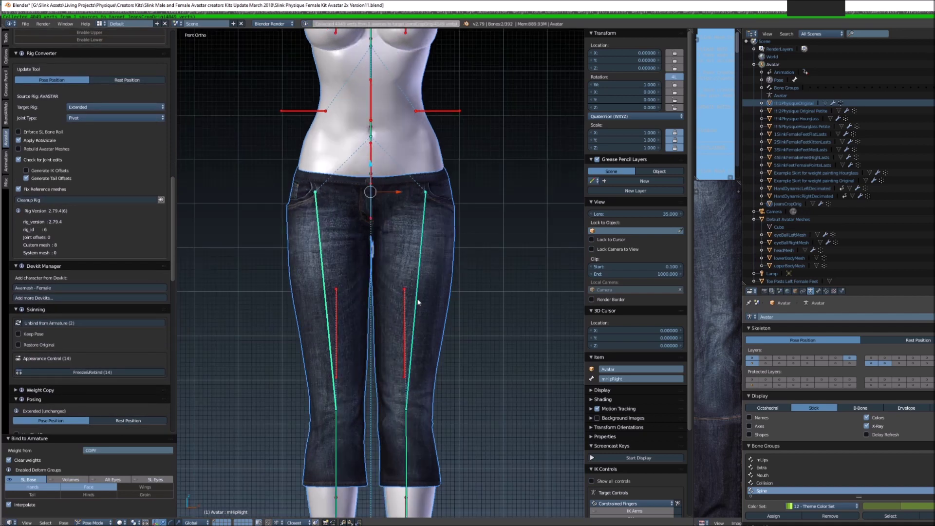
{"action": "middle_click_drag", "start_coordinate": [418, 303], "coordinate": [414, 317], "text": "shift"}
{"action": "right_click", "coordinate": [418, 278]}
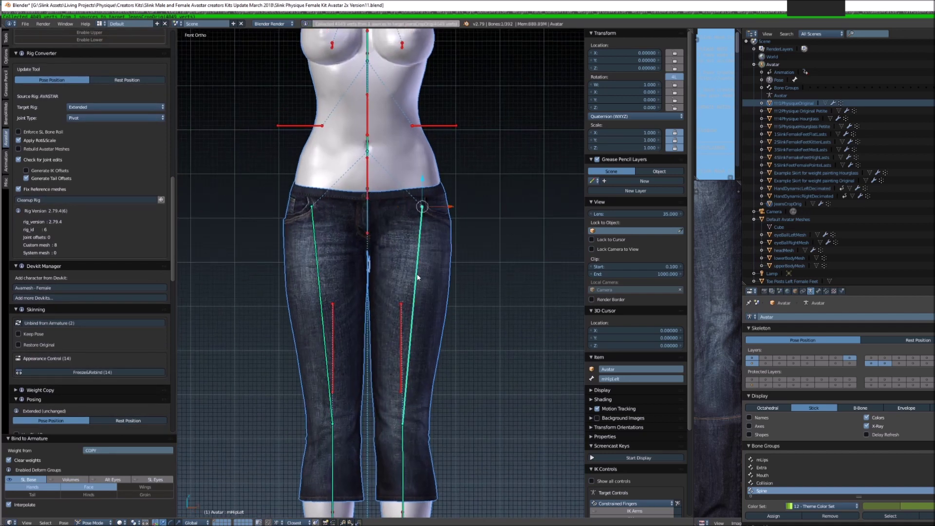
{"action": "scroll", "coordinate": [419, 278], "scroll_direction": "up", "scroll_amount": 7}
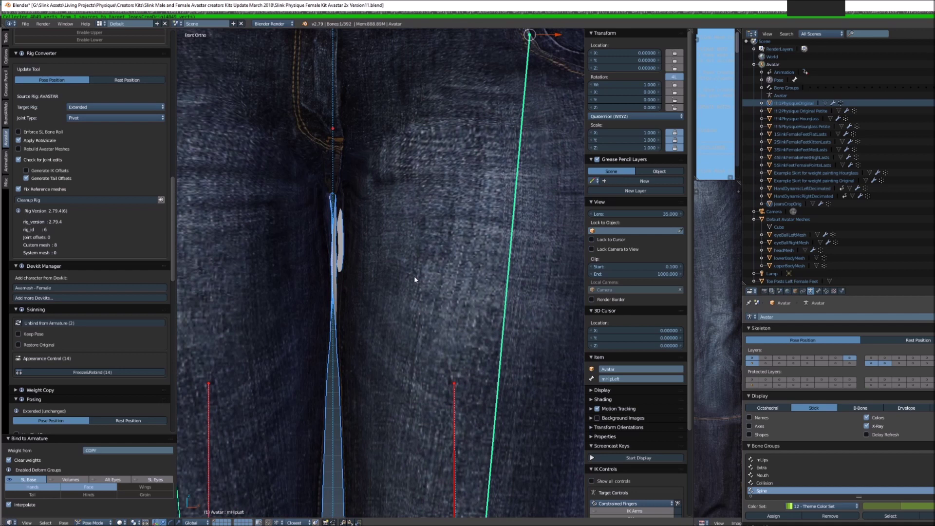
{"action": "scroll", "coordinate": [381, 294], "scroll_direction": "down", "scroll_amount": 6}
{"action": "key", "text": "r"}
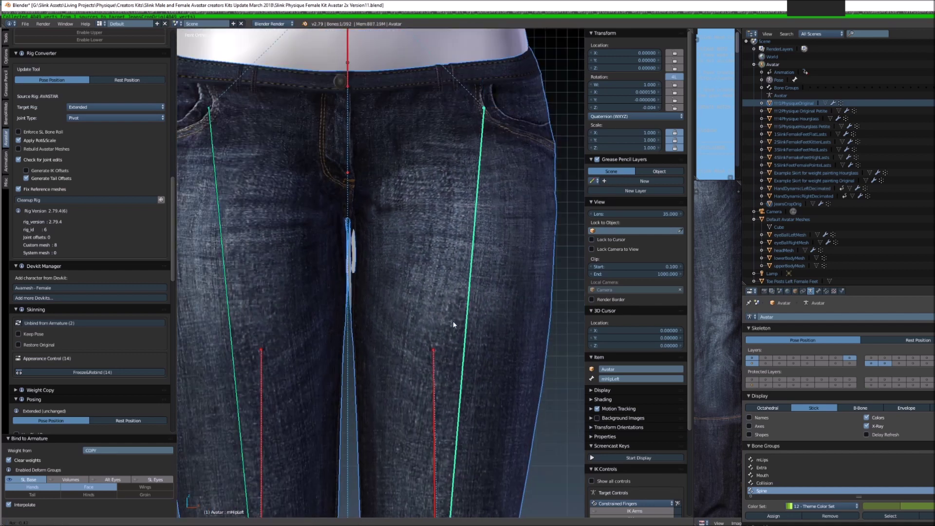
{"action": "left_click", "coordinate": [500, 323]}
{"action": "scroll", "coordinate": [334, 362], "scroll_direction": "down", "scroll_amount": 4}
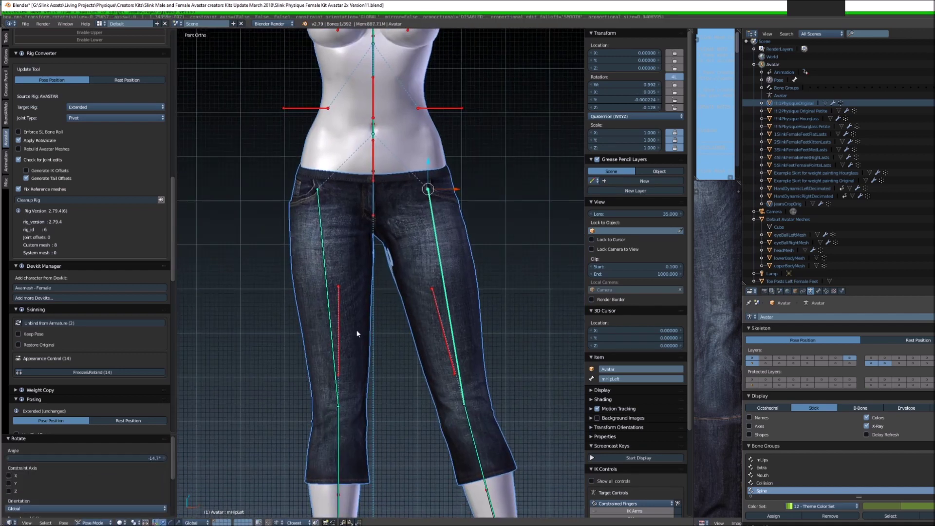
Rotate the mHipRight bone about 26.8° so the right leg swings outward
{"action": "right_click", "coordinate": [328, 278]}
{"action": "key", "text": "r"}
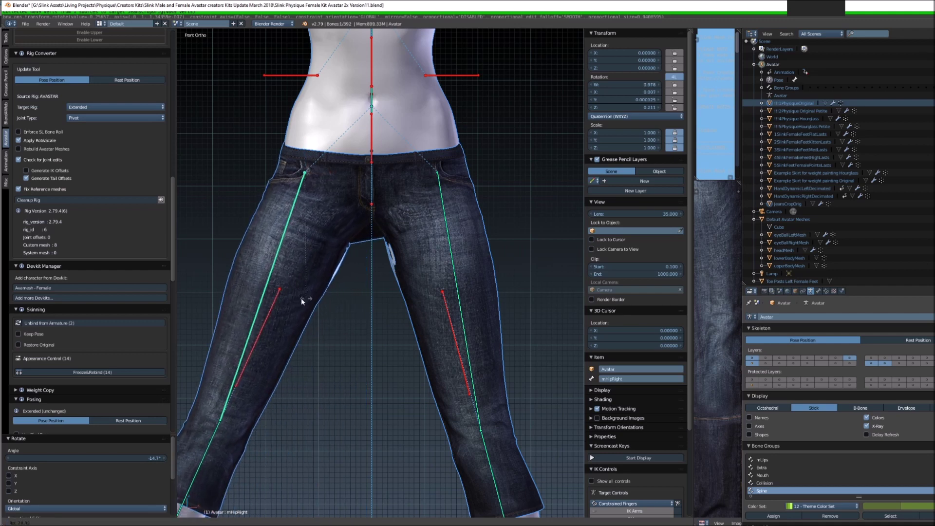
{"action": "left_click", "coordinate": [313, 298]}
{"action": "middle_click_drag", "start_coordinate": [313, 298], "coordinate": [371, 263]}
Select JeansCropOrig and make its Avatar armature modifier display the posed shape in Edit Mode
{"action": "right_click", "coordinate": [359, 239]}
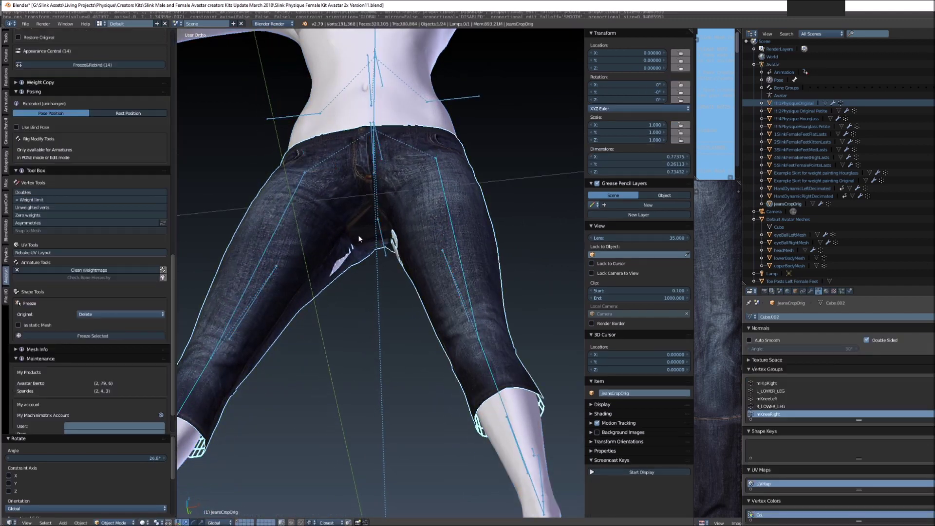
{"action": "key", "text": "Tab"}
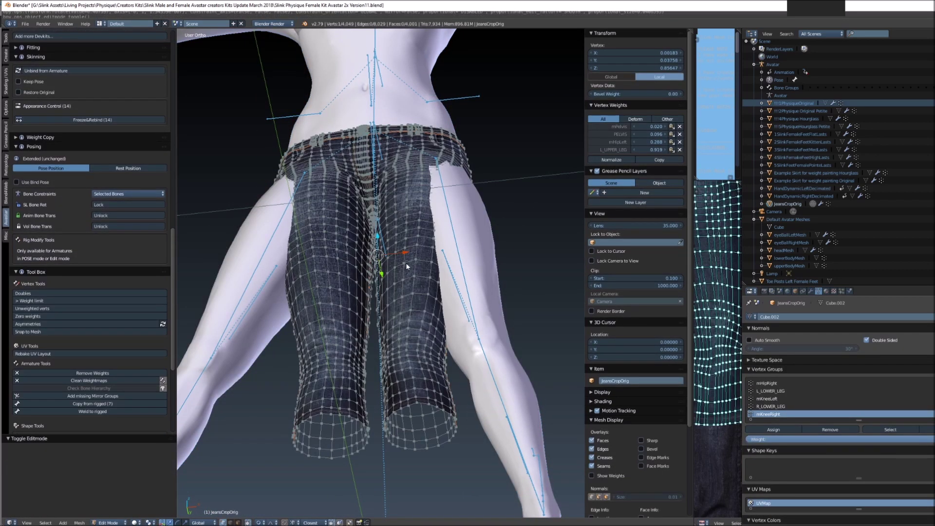
{"action": "key", "text": "Tab"}
{"action": "left_click", "coordinate": [810, 291]}
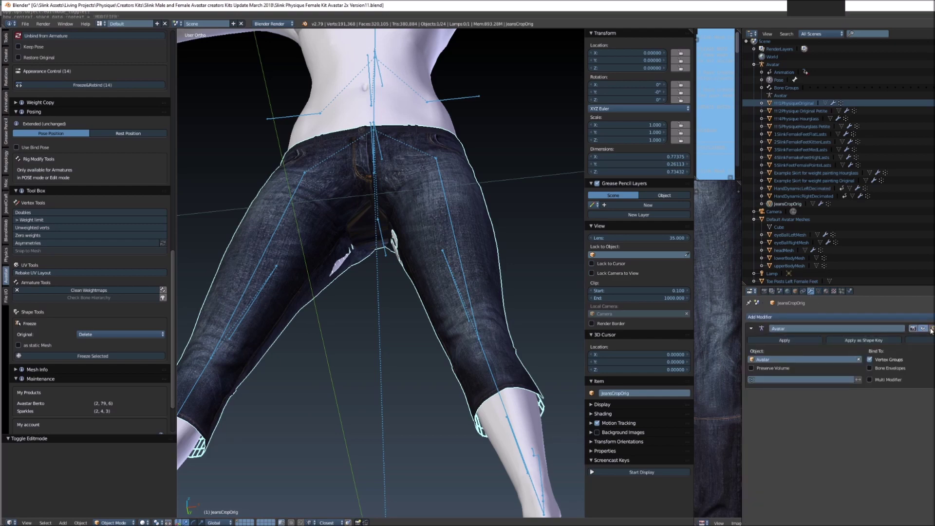
{"action": "key", "text": "Tab"}
{"action": "key", "text": "KP_Decimal"}
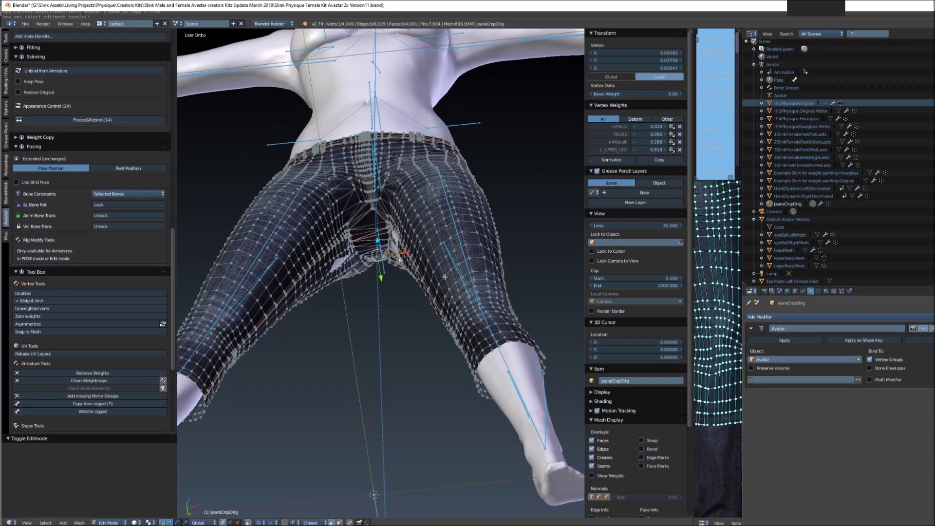
{"action": "middle_click_drag", "start_coordinate": [399, 234], "coordinate": [417, 358]}
{"action": "scroll", "coordinate": [444, 309], "scroll_direction": "down", "scroll_amount": 3}
Put JeansCropOrig in Weight Paint mode with vertex selection masking enabled and all of its vertices selected
{"action": "left_click", "coordinate": [108, 523]}
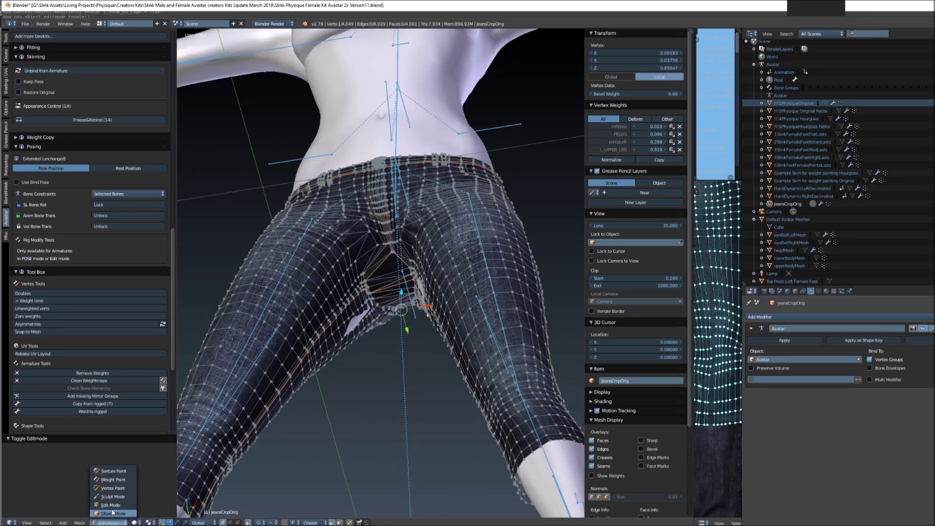
{"action": "left_click", "coordinate": [113, 480]}
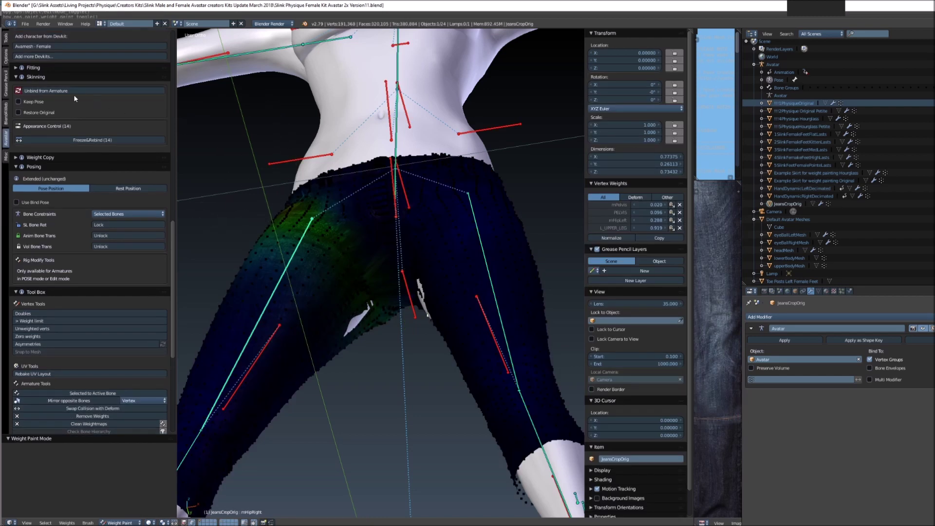
{"action": "key", "text": "a"}
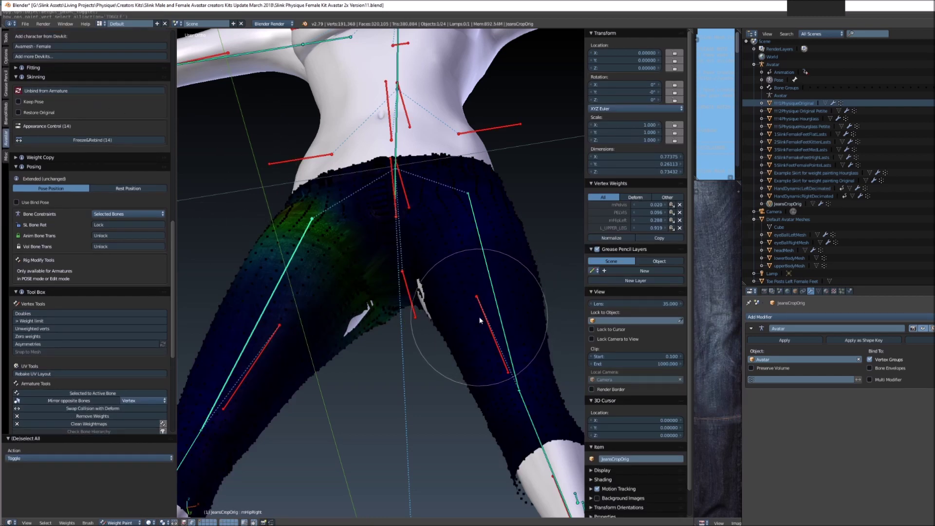
{"action": "key", "text": "v"}
{"action": "right_click", "coordinate": [448, 338]}
{"action": "key", "text": "c"}
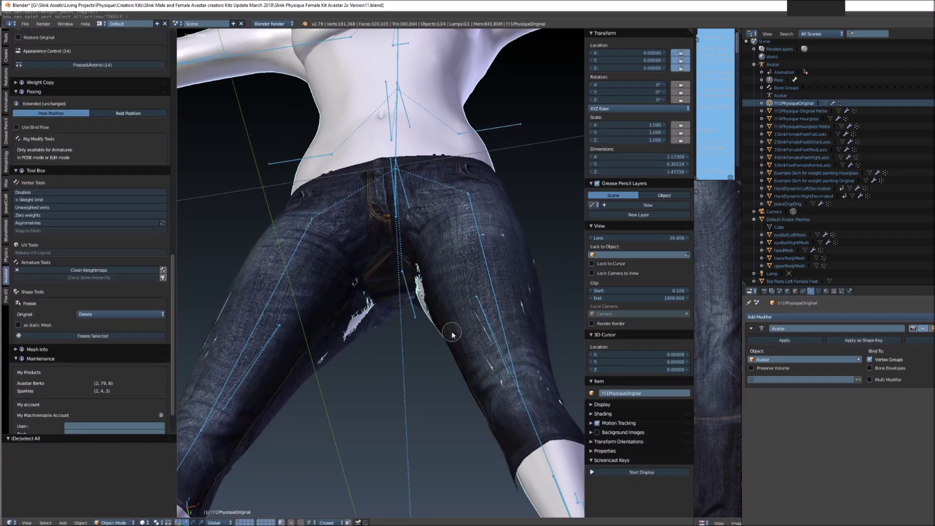
{"action": "key", "text": "ctrl+shift+z"}
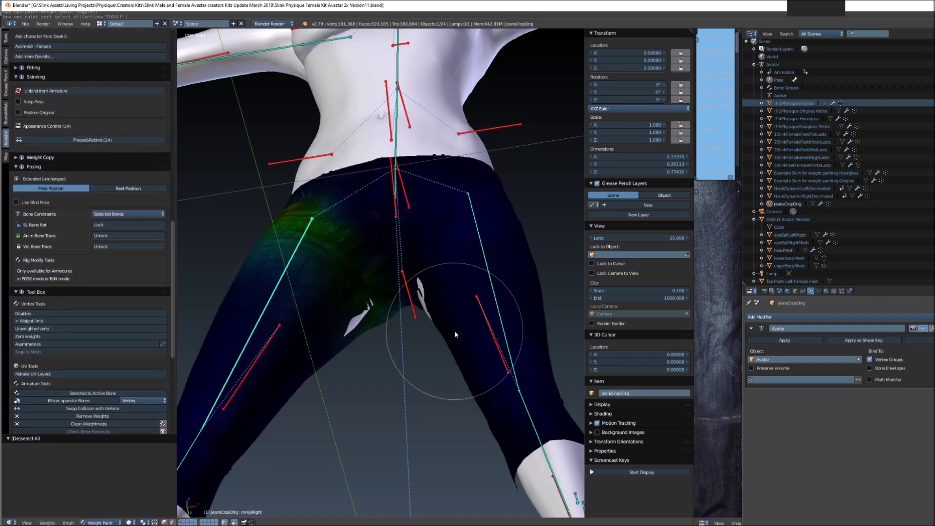
{"action": "key", "text": "v"}
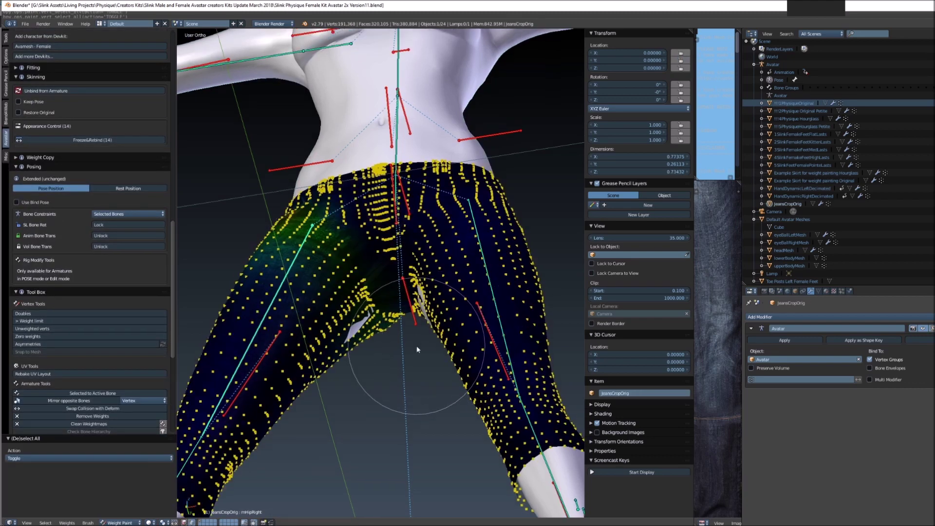
{"action": "middle_click_drag", "start_coordinate": [417, 349], "coordinate": [410, 371]}
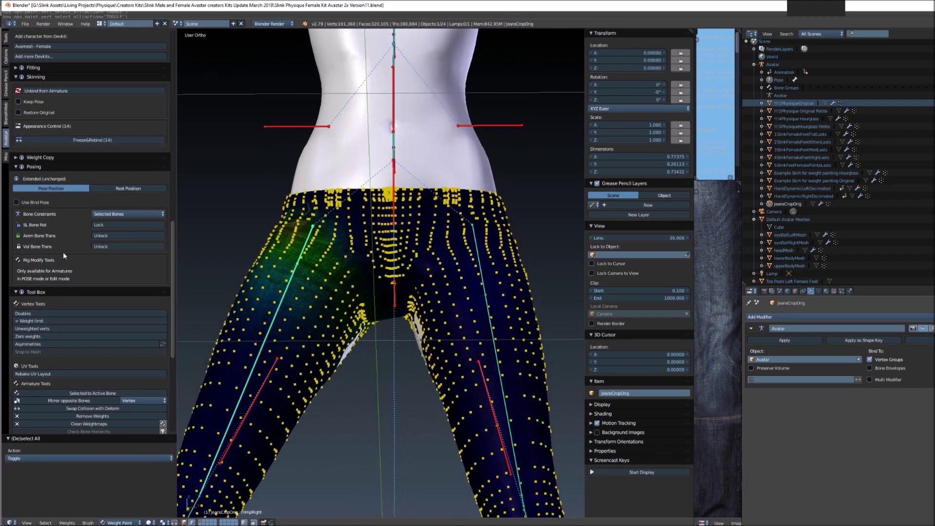
Smooth the jeans' vertex weights repeatedly across All Groups at factor 0.500, and refresh the mesh shape
{"action": "left_click", "coordinate": [6, 38]}
{"action": "left_click", "coordinate": [33, 332]}
{"action": "left_click", "coordinate": [44, 459]}
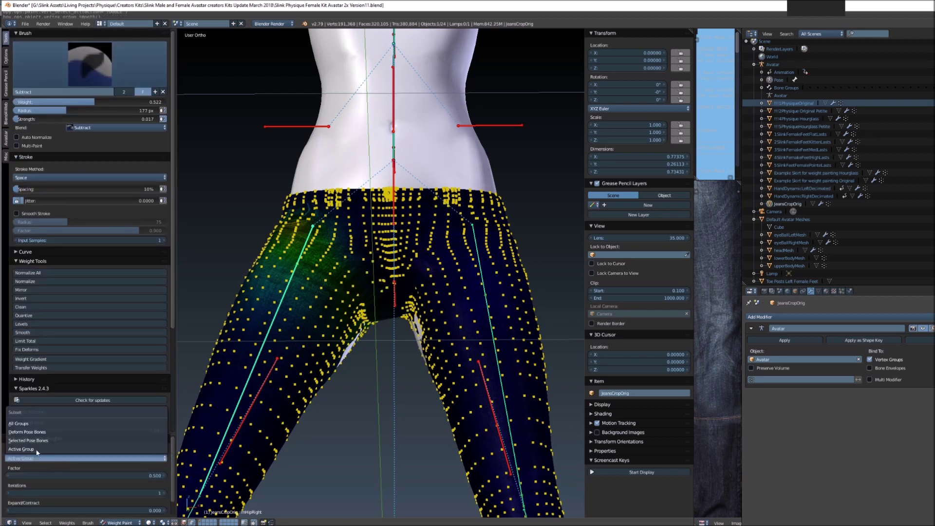
{"action": "left_click", "coordinate": [29, 424]}
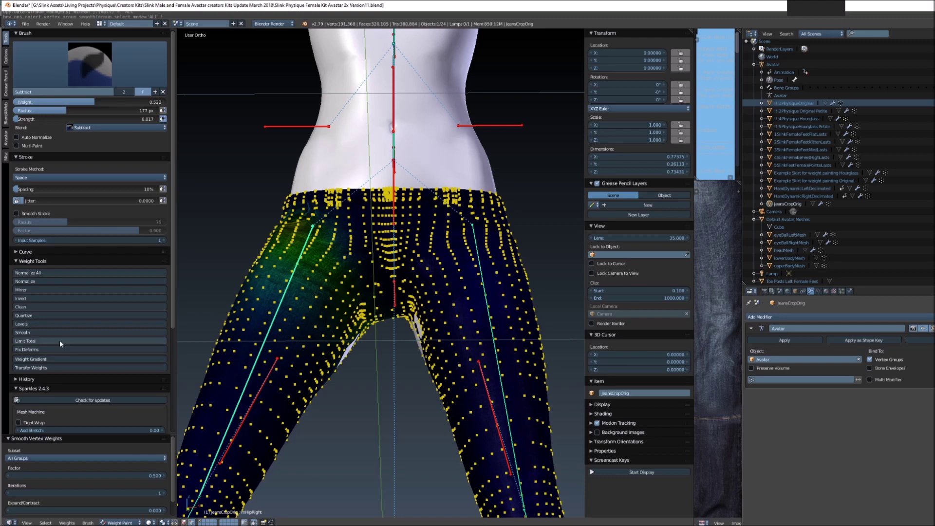
{"action": "left_click", "coordinate": [42, 332]}
{"action": "left_click", "coordinate": [43, 333]}
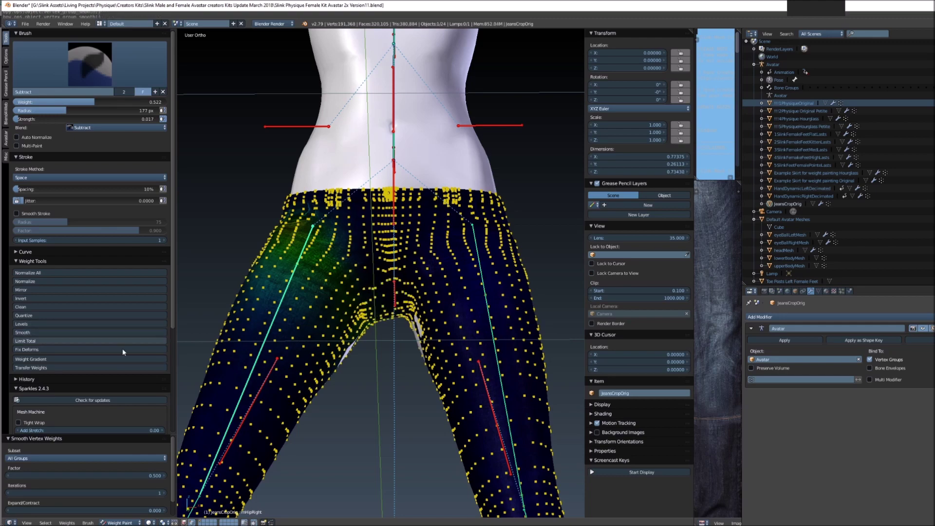
{"action": "key", "text": "alt+q"}
Put JeansCropOrig back in Object Mode and check the legs-apart crotch from the front
{"action": "middle_click_drag", "start_coordinate": [388, 386], "coordinate": [406, 339]}
{"action": "key", "text": "KP_1"}
{"action": "left_click", "coordinate": [119, 522]}
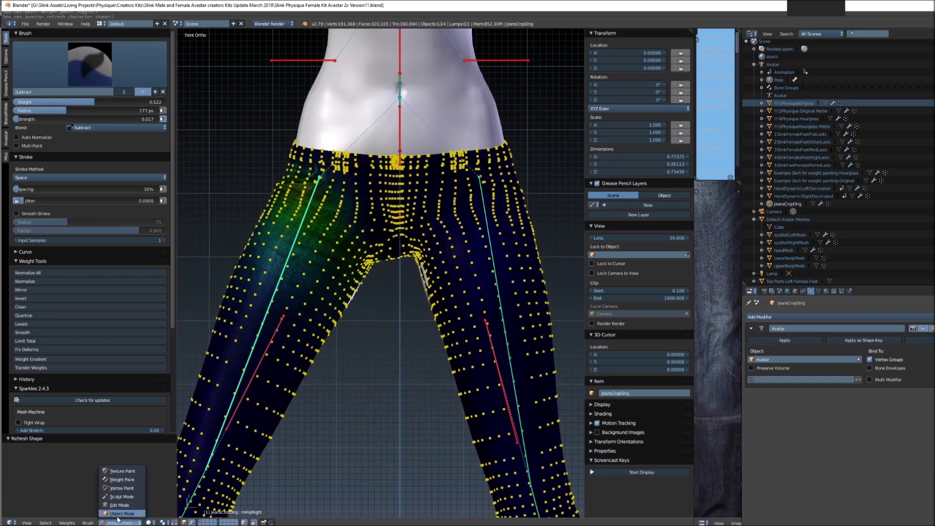
{"action": "left_click", "coordinate": [117, 470]}
{"action": "middle_click_drag", "start_coordinate": [285, 268], "coordinate": [411, 265]}
{"action": "key", "text": "KP_1"}
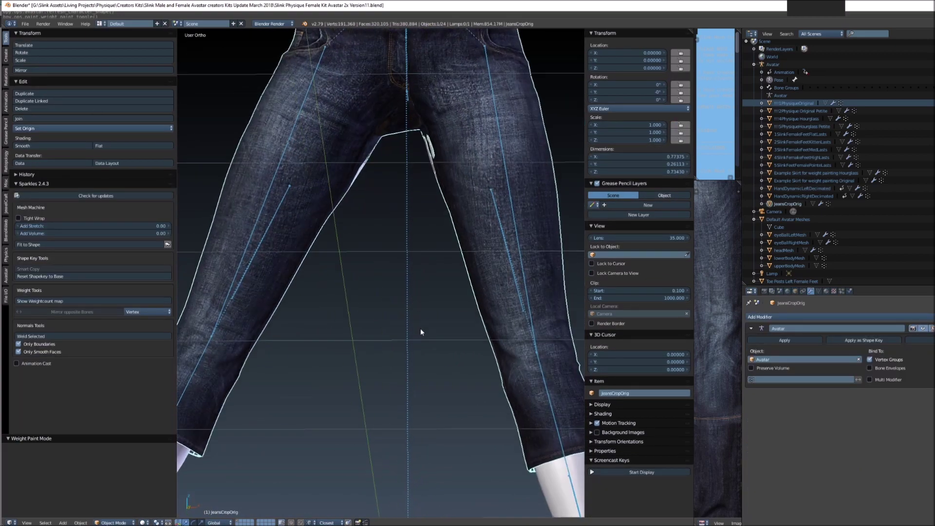
{"action": "scroll", "coordinate": [418, 280], "scroll_direction": "up", "scroll_amount": 3, "text": "shift"}
{"action": "scroll", "coordinate": [416, 285], "scroll_direction": "up", "scroll_amount": 5, "text": "shift"}
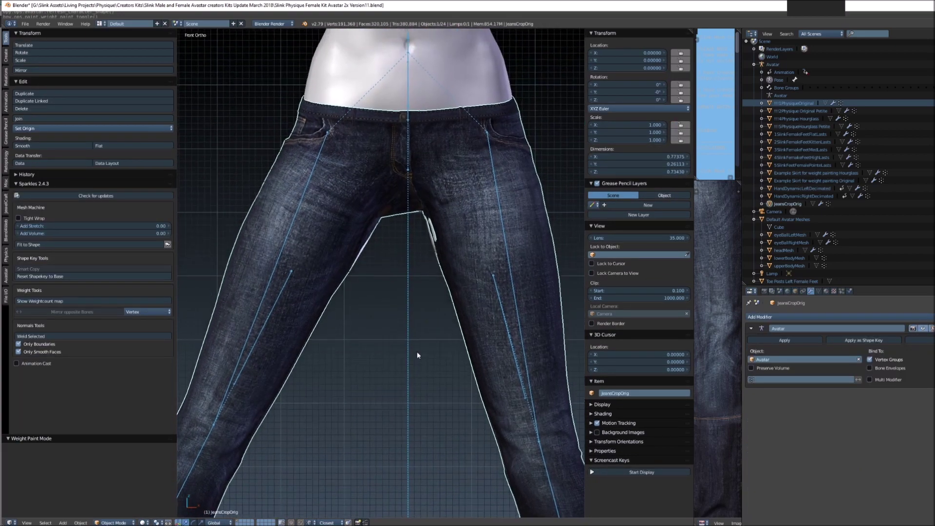
Clear the pose rotation of the mHipRight and mHipLeft bones
{"action": "right_click", "coordinate": [284, 263]}
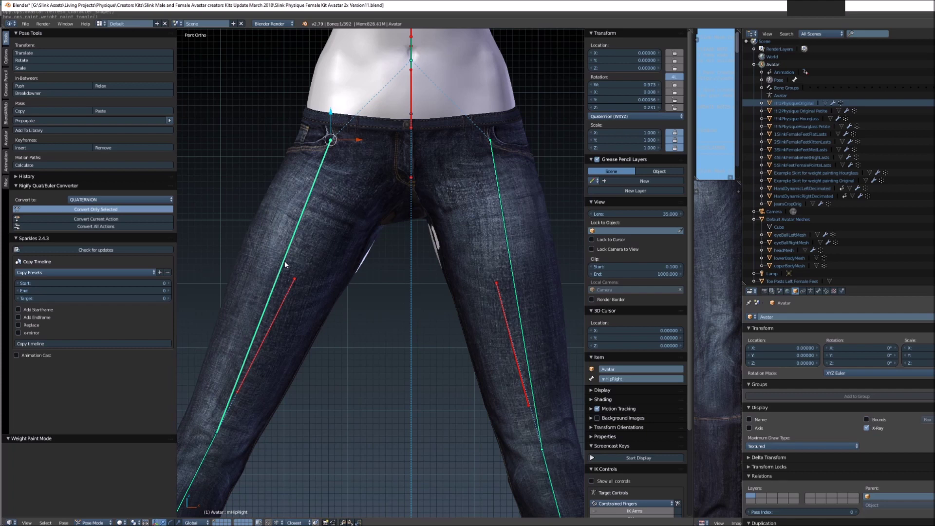
{"action": "key", "text": "alt+r"}
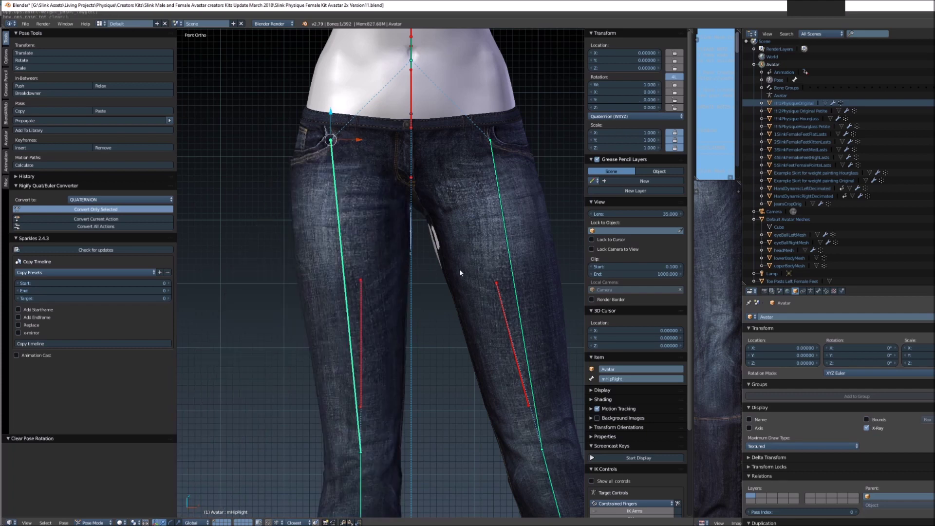
{"action": "right_click", "coordinate": [507, 259]}
{"action": "key", "text": "alt+r"}
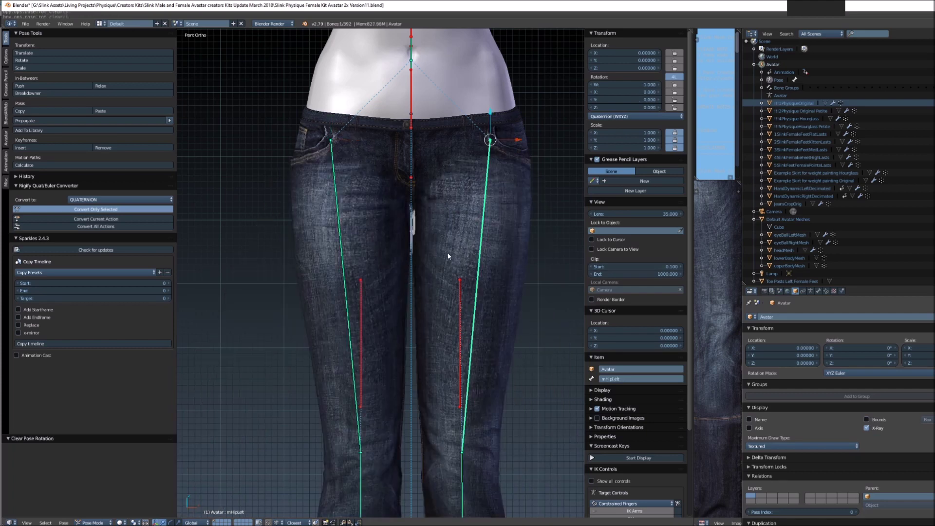
Open JeansCropOrig in Edit Mode and shift the front left inner-thigh vertex about -0.002 along X with proportional editing, over the exposed body
{"action": "right_click", "coordinate": [448, 255]}
{"action": "key", "text": "Tab"}
{"action": "scroll", "coordinate": [417, 288], "scroll_direction": "up", "scroll_amount": 6}
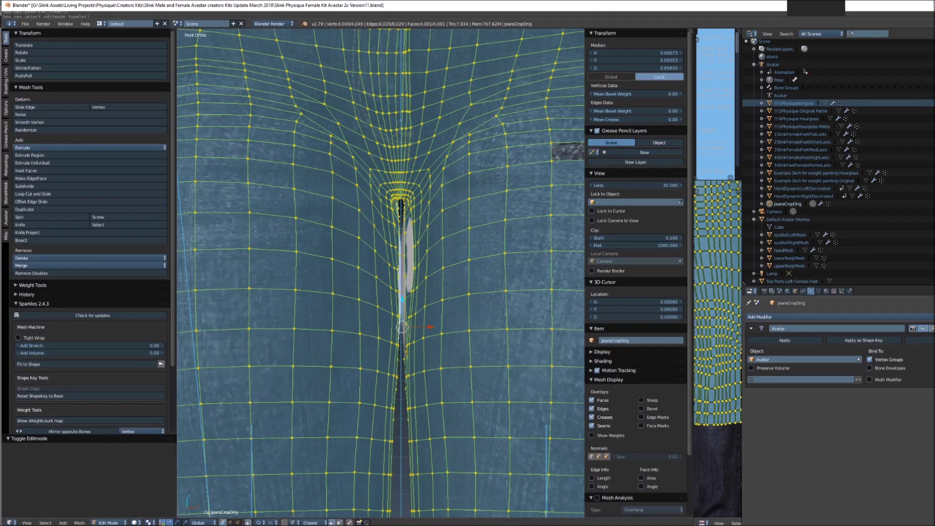
{"action": "left_click", "coordinate": [933, 102]}
{"action": "left_click", "coordinate": [933, 102]}
{"action": "scroll", "coordinate": [429, 294], "scroll_direction": "up", "scroll_amount": 6}
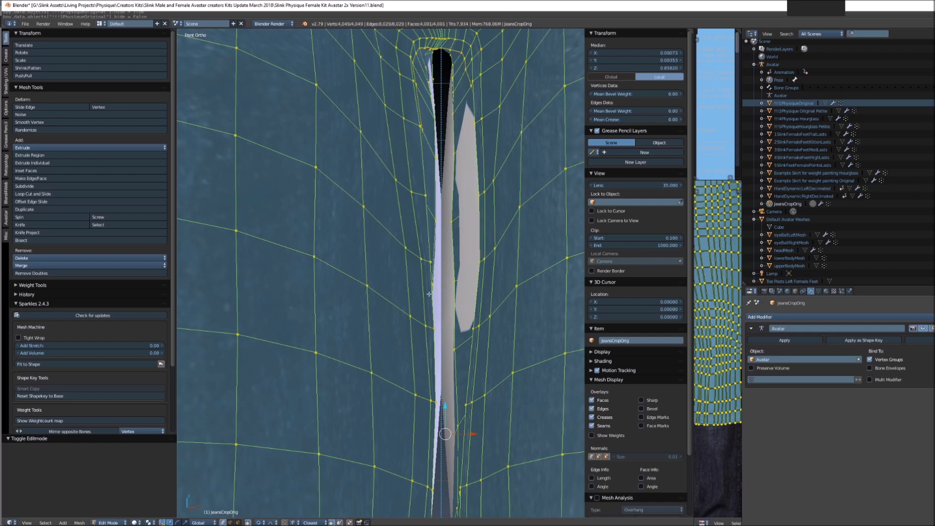
{"action": "scroll", "coordinate": [429, 294], "scroll_direction": "up", "scroll_amount": 2}
{"action": "right_click", "coordinate": [424, 283]}
{"action": "key", "text": "g"}
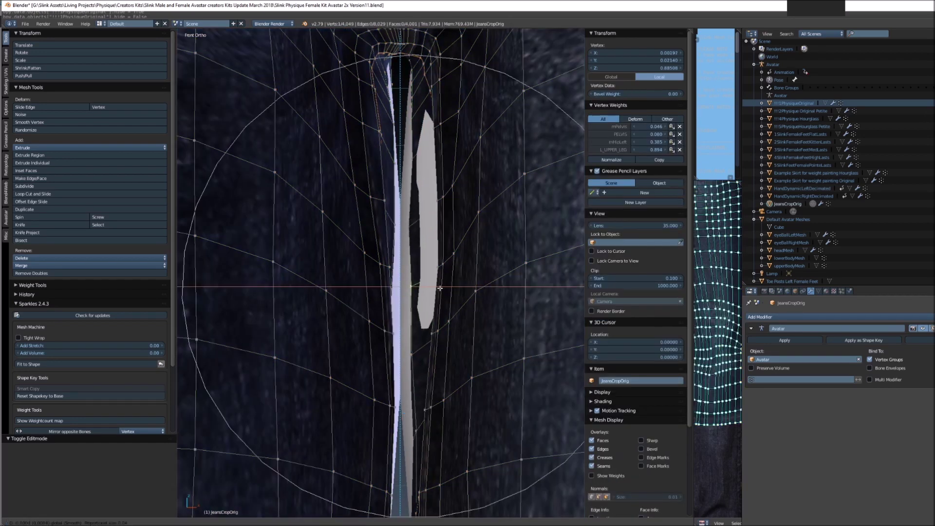
{"action": "key", "text": "x"}
{"action": "left_click", "coordinate": [430, 282]}
Move the remaining front inner-thigh vertices along X to cover the body showing between the legs
{"action": "right_click", "coordinate": [392, 333]}
{"action": "key", "text": "g"}
{"action": "key", "text": "x"}
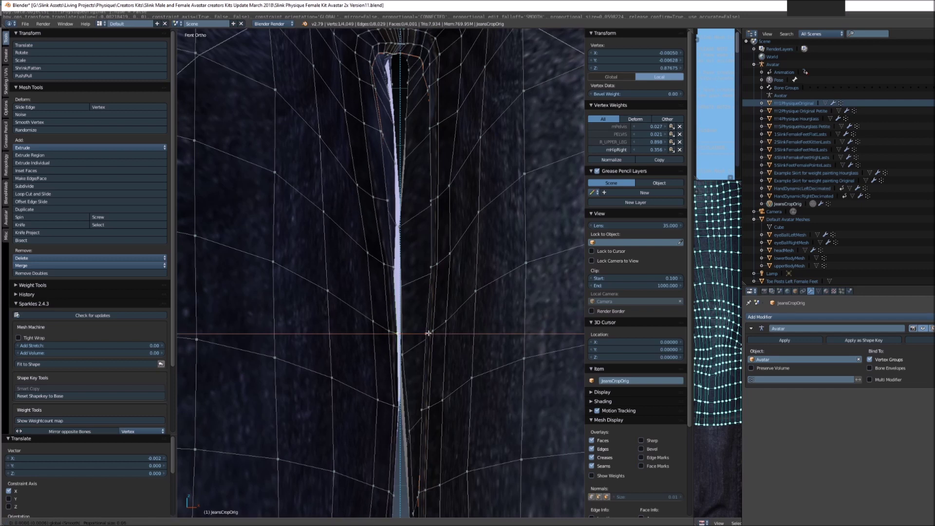
{"action": "left_click", "coordinate": [422, 275]}
{"action": "right_click", "coordinate": [397, 225]}
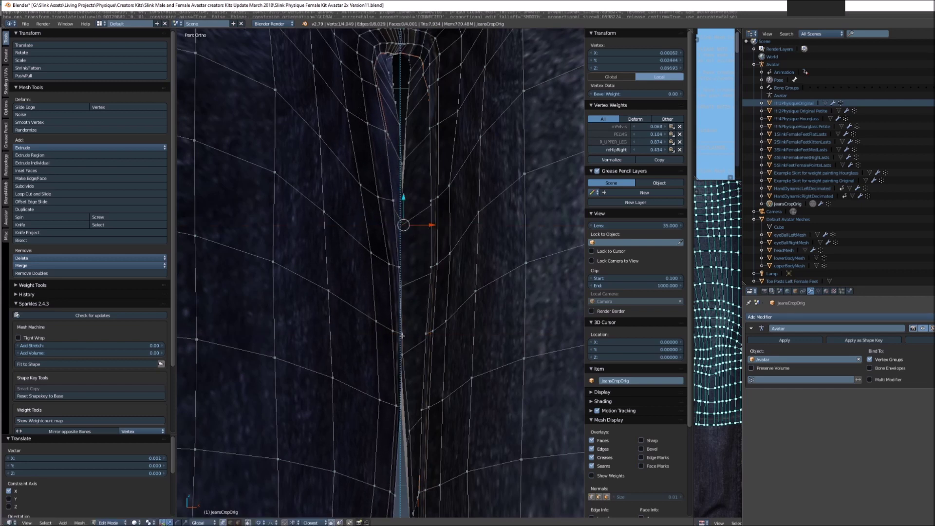
{"action": "right_click", "coordinate": [426, 331]}
{"action": "left_click_drag", "start_coordinate": [425, 330], "coordinate": [428, 330]}
{"action": "right_click", "coordinate": [407, 444]}
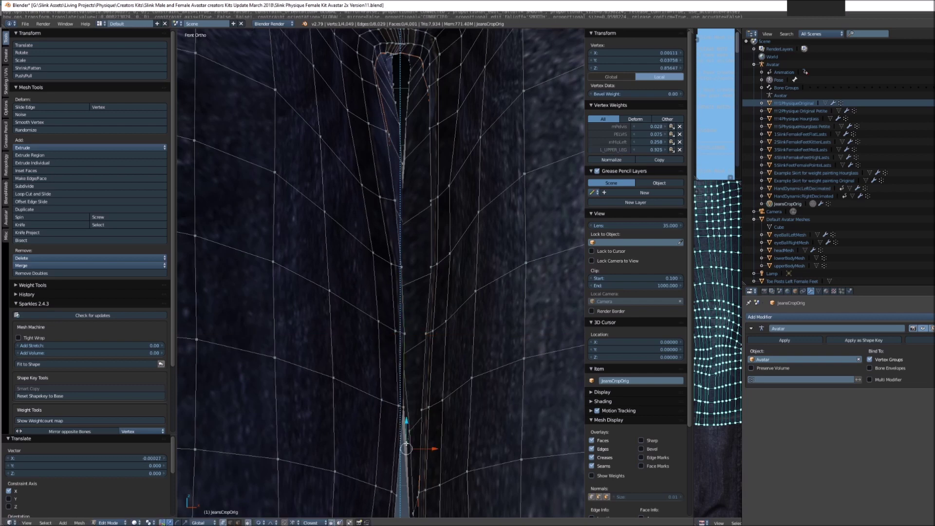
{"action": "key", "text": "g"}
{"action": "key", "text": "x"}
{"action": "left_click", "coordinate": [420, 449]}
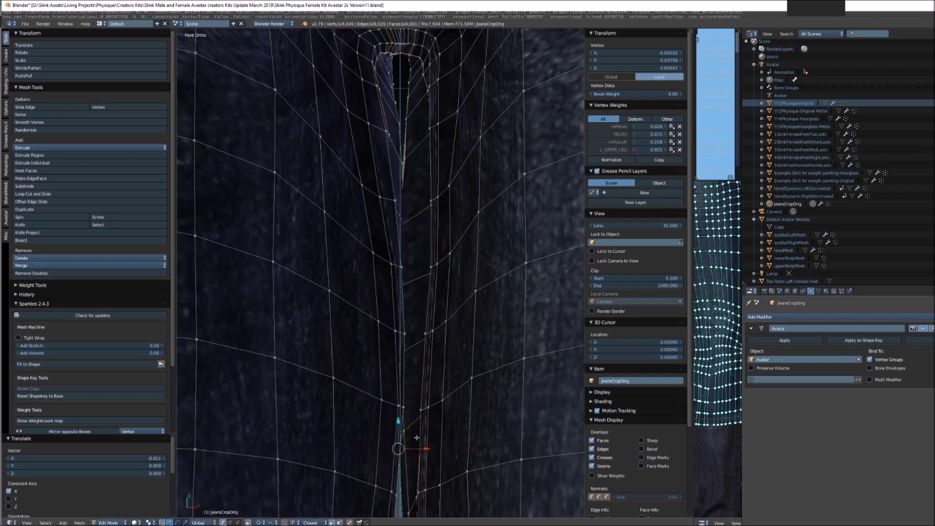
From the back view, move one upper and one lower inner-thigh vertex along X to cover the exposed body
{"action": "key", "text": "ctrl+KP_1"}
{"action": "right_click", "coordinate": [386, 178]}
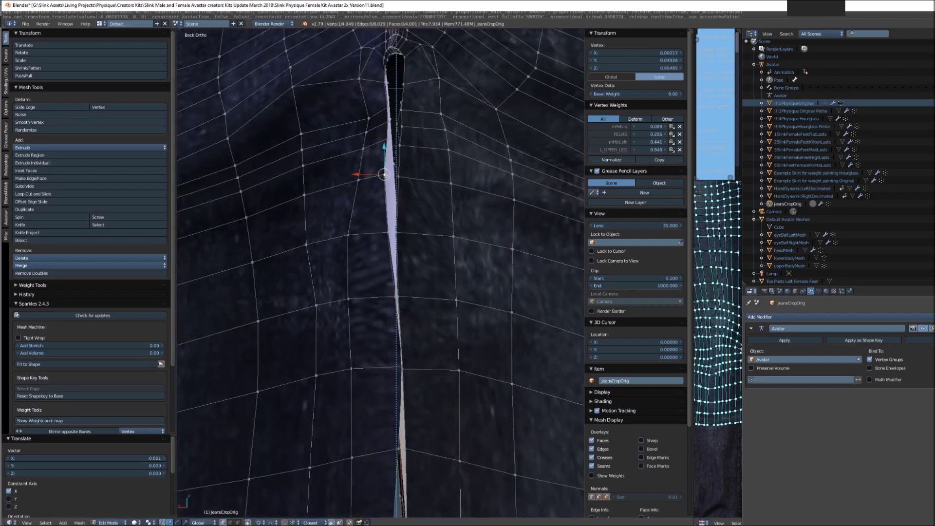
{"action": "key", "text": "g"}
{"action": "key", "text": "x"}
{"action": "left_click", "coordinate": [374, 230]}
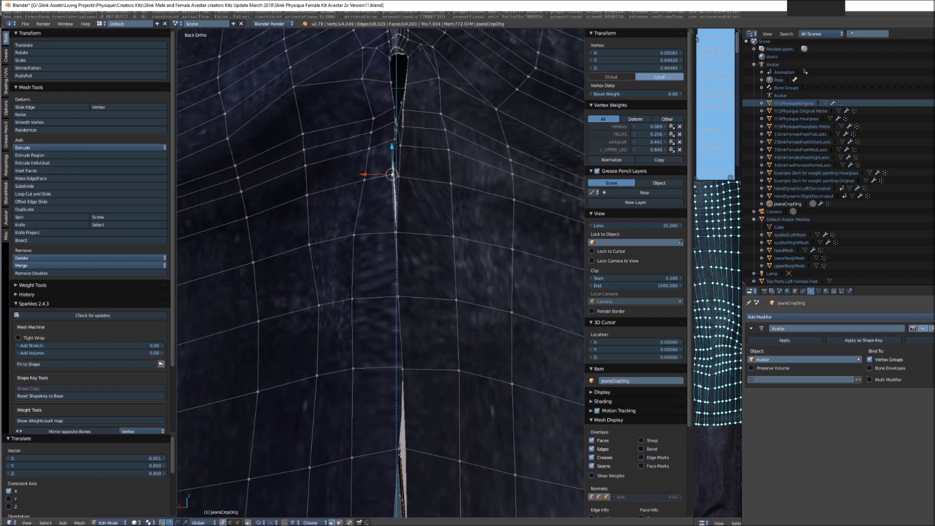
{"action": "right_click", "coordinate": [402, 450]}
{"action": "left_click_drag", "start_coordinate": [382, 449], "coordinate": [375, 444]}
Nudge the back inner-thigh vertices just below the crotch along X to close the remaining gaps
{"action": "middle_click_drag", "start_coordinate": [443, 241], "coordinate": [438, 278], "text": "shift"}
{"action": "right_click", "coordinate": [375, 220]}
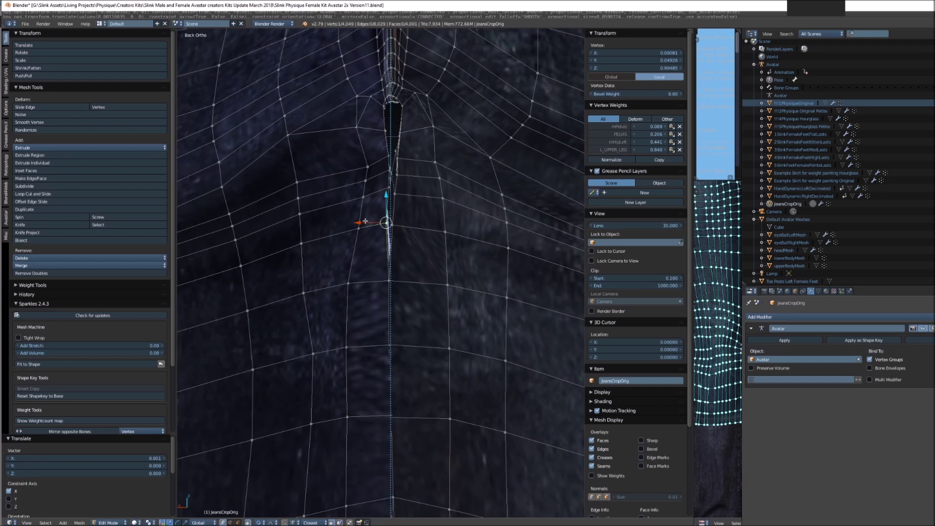
{"action": "key", "text": "g"}
{"action": "key", "text": "x"}
{"action": "left_click", "coordinate": [371, 221]}
{"action": "right_click", "coordinate": [377, 131]}
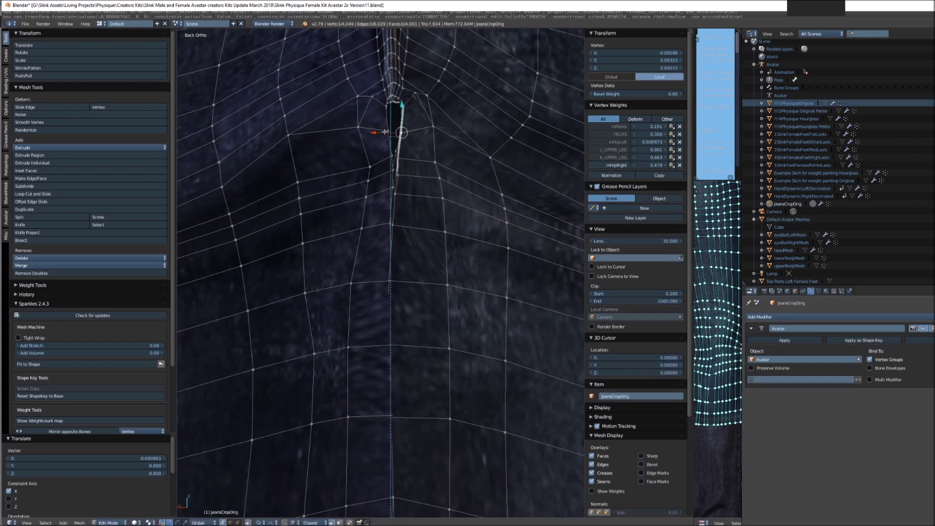
{"action": "scroll", "coordinate": [435, 295], "scroll_direction": "down", "scroll_amount": 4}
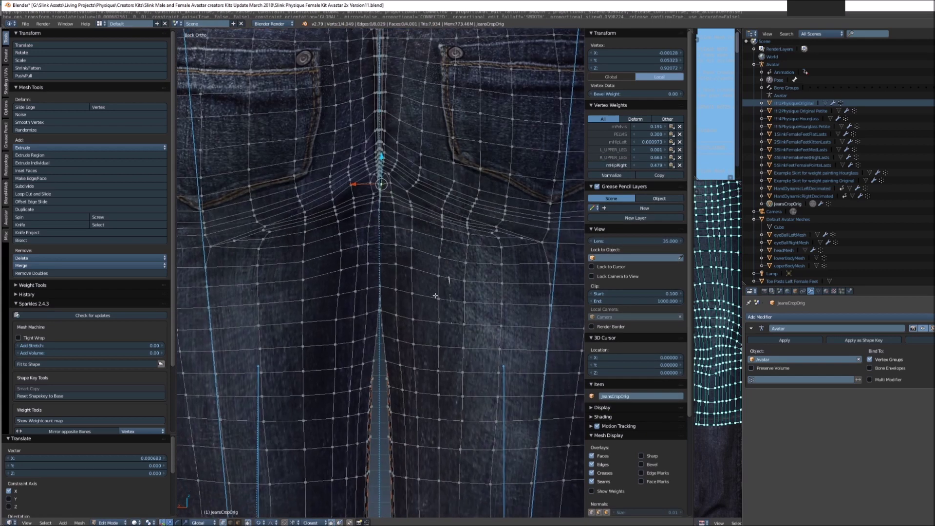
Select the four vertices around the body poking through the back of the right thigh and move them 0.002 along Y
{"action": "scroll", "coordinate": [434, 295], "scroll_direction": "up", "scroll_amount": 4}
{"action": "right_click", "coordinate": [549, 279]}
{"action": "right_click", "coordinate": [547, 323], "text": "shift"}
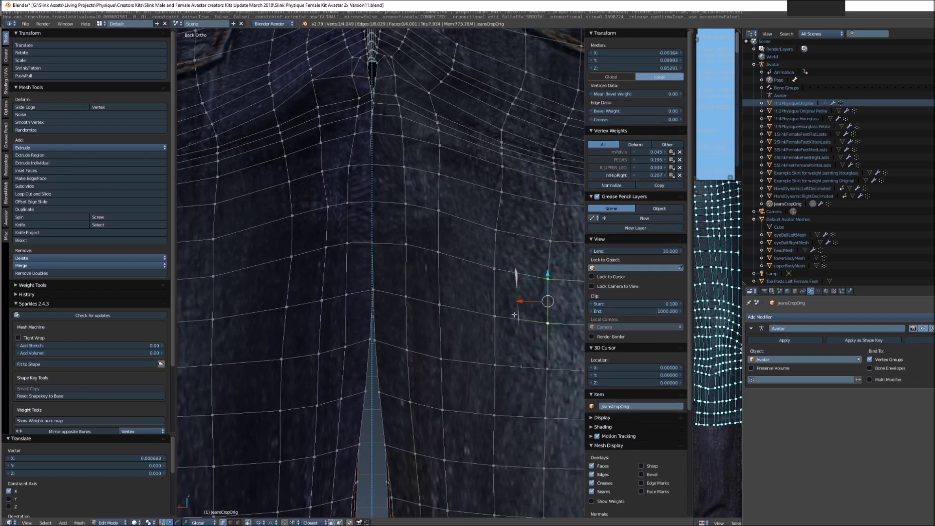
{"action": "right_click", "coordinate": [495, 269], "text": "shift"}
{"action": "right_click", "coordinate": [493, 316], "text": "shift"}
{"action": "middle_click_drag", "start_coordinate": [550, 317], "coordinate": [493, 331]}
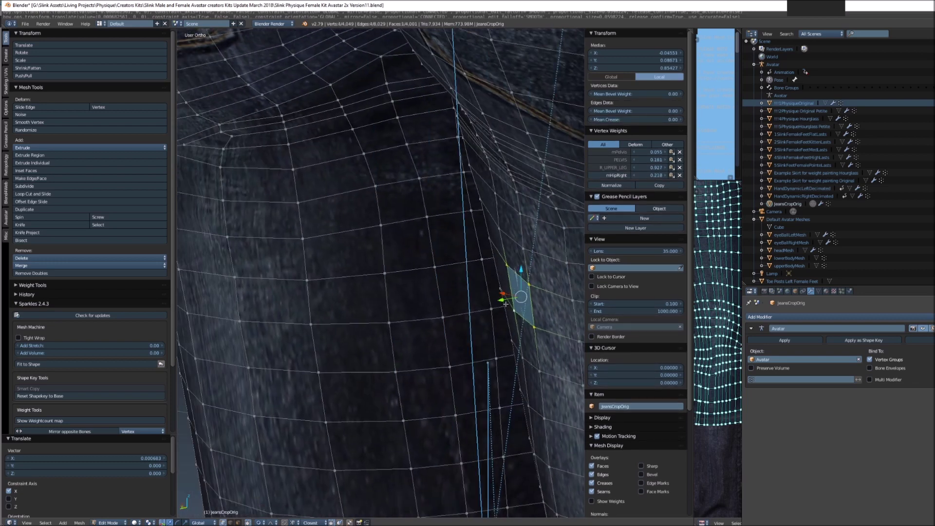
{"action": "left_click_drag", "start_coordinate": [502, 300], "coordinate": [496, 300]}
{"action": "scroll", "coordinate": [461, 312], "scroll_direction": "down", "scroll_amount": 7}
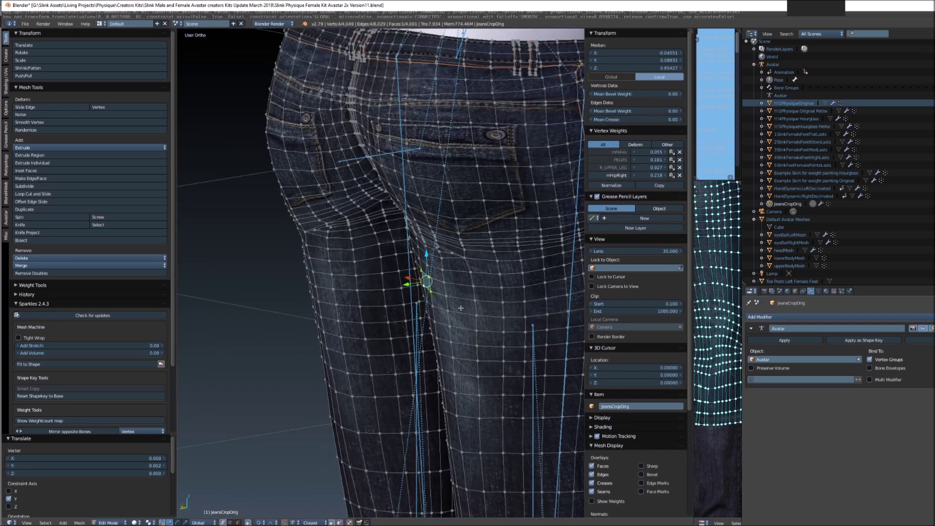
Leave Edit Mode and check the jeans' inner thighs from the front for exposed body
{"action": "key", "text": "Tab"}
{"action": "scroll", "coordinate": [493, 311], "scroll_direction": "down", "scroll_amount": 5}
{"action": "middle_click_drag", "start_coordinate": [493, 312], "coordinate": [351, 293]}
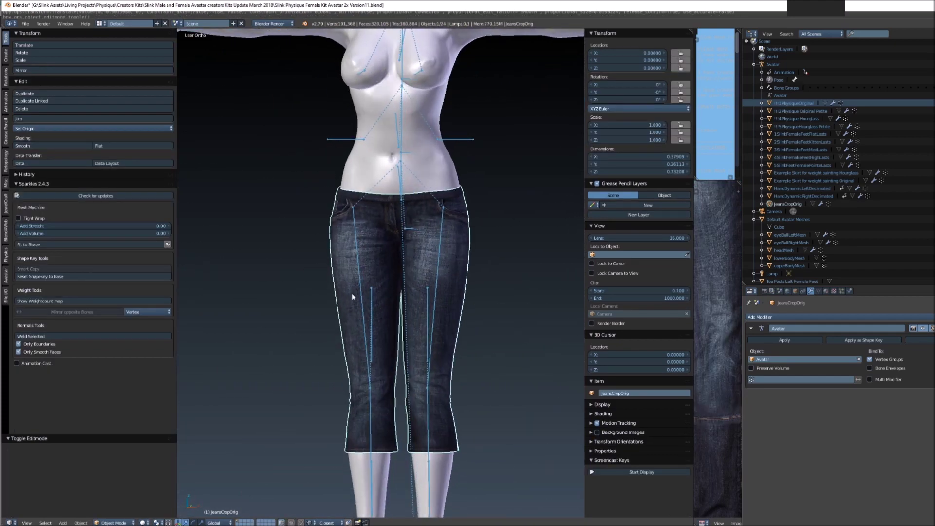
{"action": "key", "text": "KP_1"}
{"action": "scroll", "coordinate": [420, 281], "scroll_direction": "up", "scroll_amount": 6}
{"action": "scroll", "coordinate": [393, 271], "scroll_direction": "down", "scroll_amount": 4}
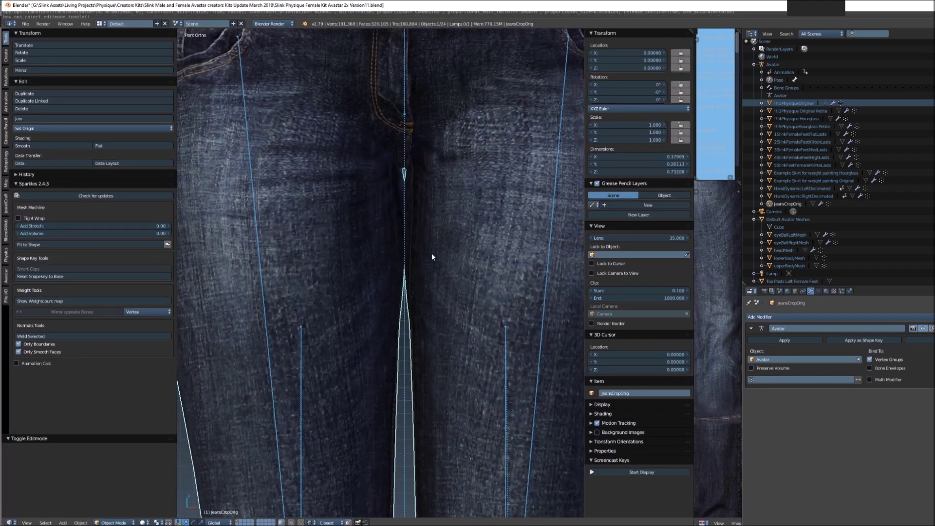
Test the jeans by rotating both hip bones outward, mHipLeft by -23.6°, and clear the rotation of all bones
{"action": "right_click", "coordinate": [333, 273]}
{"action": "key", "text": "ctrl+Tab"}
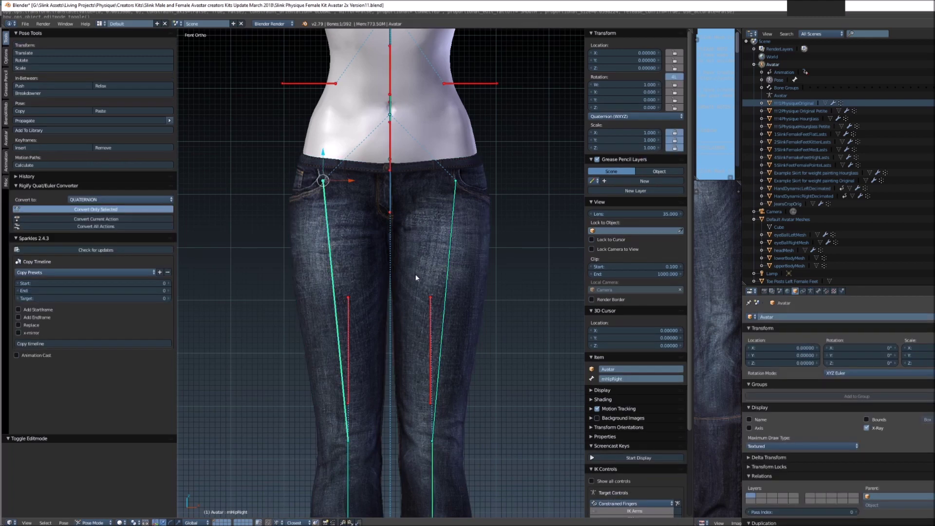
{"action": "key", "text": "r"}
{"action": "left_click", "coordinate": [384, 290]}
{"action": "middle_click_drag", "start_coordinate": [385, 291], "coordinate": [337, 297]}
{"action": "right_click", "coordinate": [404, 276]}
{"action": "key", "text": "r"}
{"action": "left_click", "coordinate": [468, 298]}
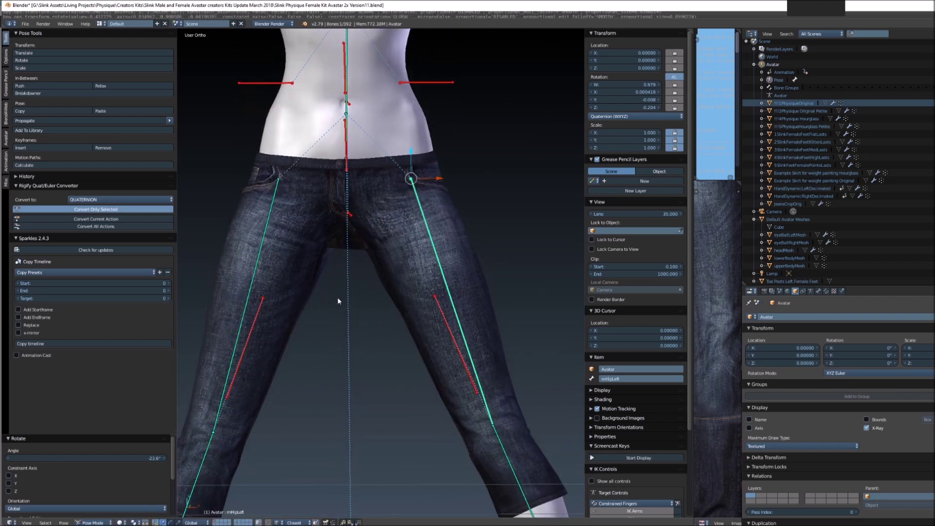
{"action": "key", "text": "a"}
{"action": "key", "text": "alt+r"}
{"action": "key", "text": "KP_1"}
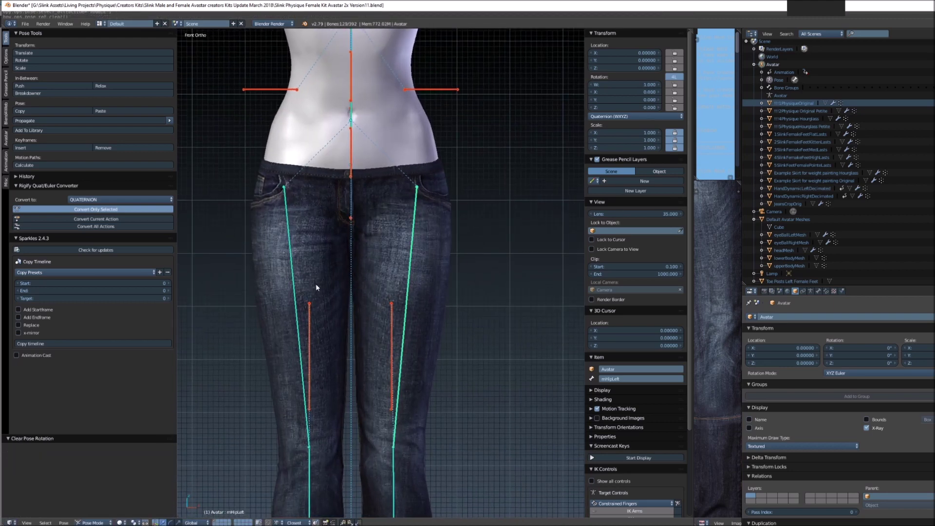
Select JeansCropOrig in Object Mode and rebind it to the Avatar armature with Avastar's Skinning tools
{"action": "key", "text": "ctrl+Tab"}
{"action": "right_click", "coordinate": [317, 284]}
{"action": "left_click", "coordinate": [8, 276]}
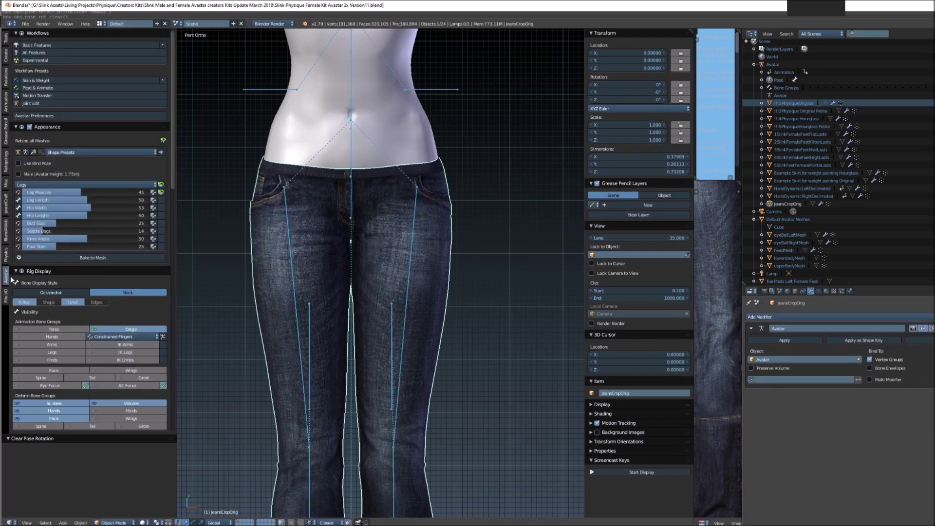
{"action": "scroll", "coordinate": [71, 199], "scroll_direction": "down", "scroll_amount": 12}
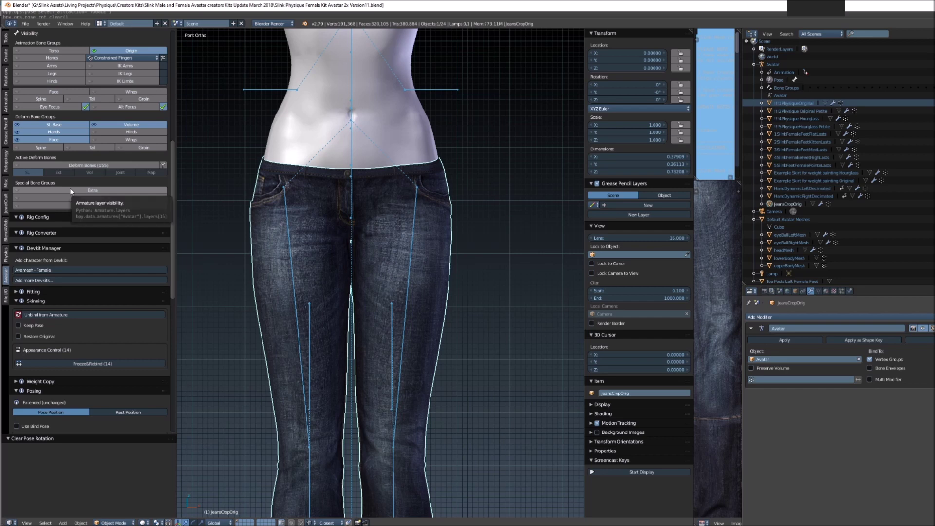
{"action": "left_click", "coordinate": [19, 315]}
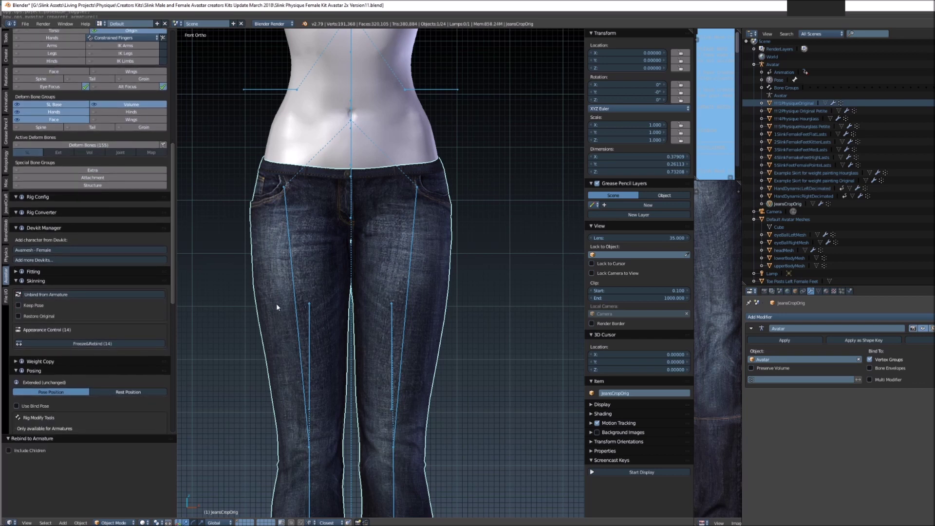
Test the rebound jeans by rotating mHipRight outward, clear that rotation, and reselect JeansCropOrig
{"action": "right_click", "coordinate": [293, 279]}
{"action": "key", "text": "r"}
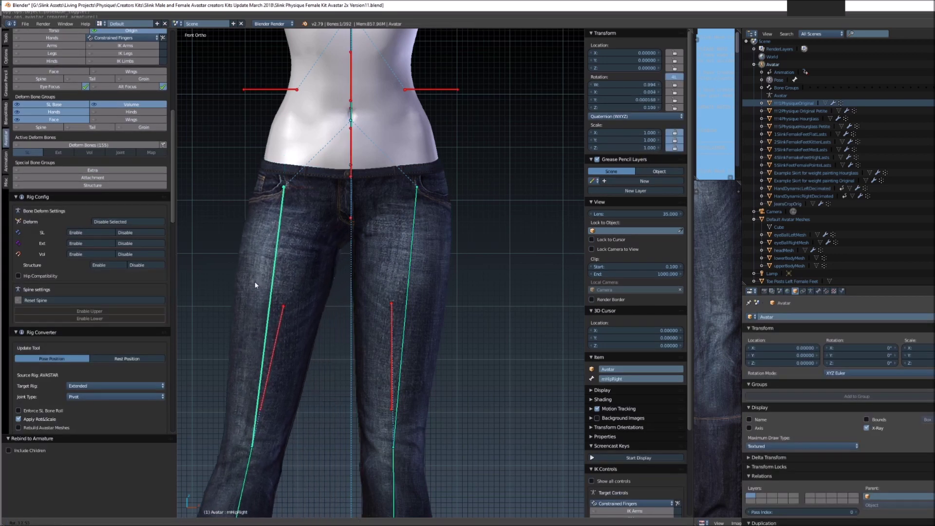
{"action": "left_click", "coordinate": [250, 280]}
{"action": "middle_click_drag", "start_coordinate": [417, 263], "coordinate": [421, 281], "text": "shift"}
{"action": "key", "text": "alt+r"}
{"action": "right_click", "coordinate": [443, 274]}
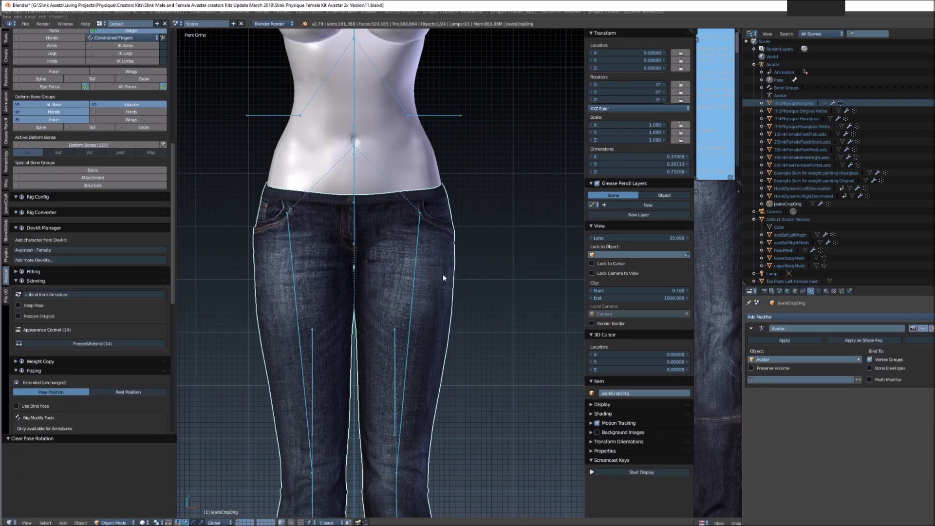
{"action": "middle_click_drag", "start_coordinate": [481, 296], "coordinate": [483, 299], "text": "shift"}
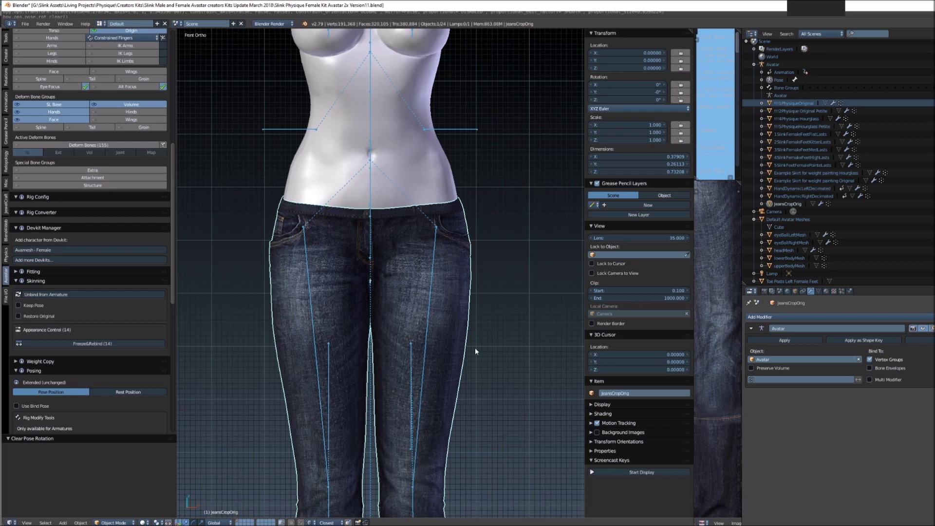
Rotate the mHipLeft bone outward by -20.5° to test the jeans' inner thigh with the left leg apart
{"action": "right_click", "coordinate": [432, 296]}
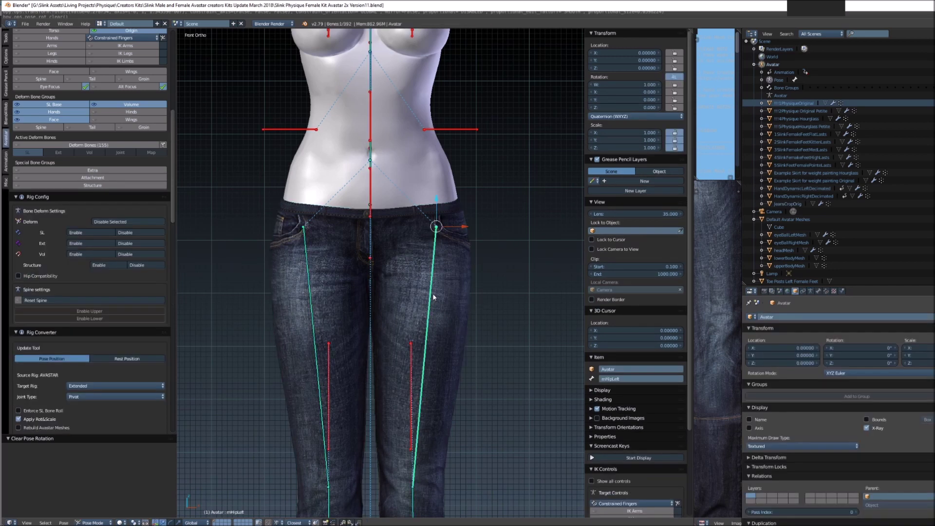
{"action": "key", "text": "r"}
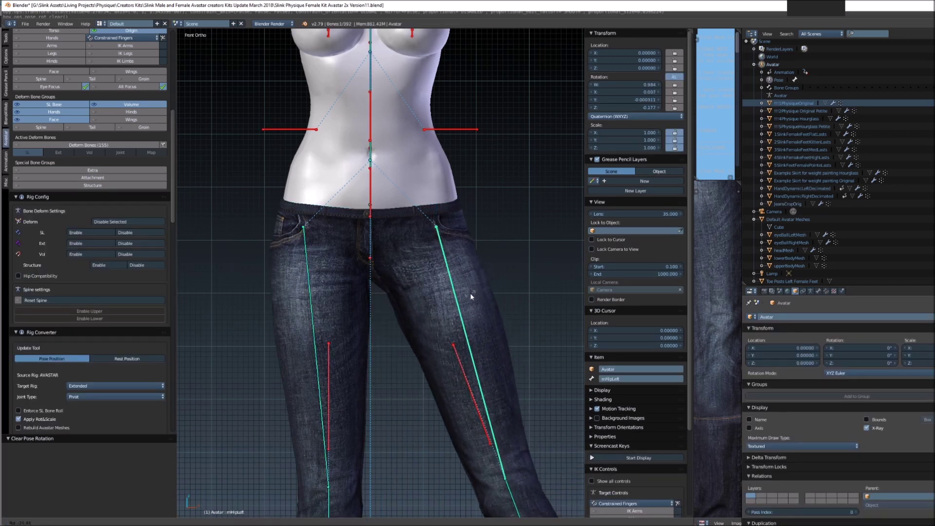
{"action": "left_click", "coordinate": [470, 296]}
Bend the mKneeLeft bone with a trackball rotation of 21.8° and 31.5°, and check the jeans from behind
{"action": "middle_click_drag", "start_coordinate": [514, 340], "coordinate": [468, 219], "text": "shift"}
{"action": "right_click", "coordinate": [469, 388]}
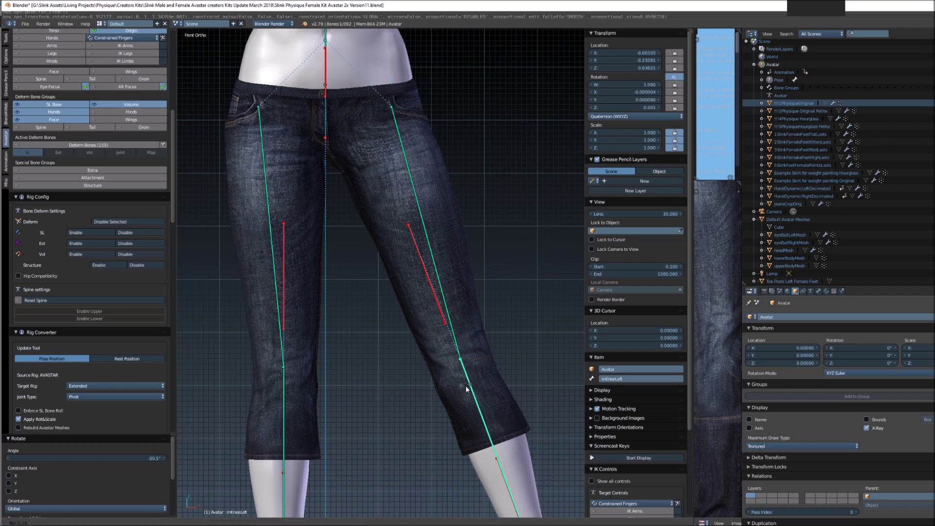
{"action": "key", "text": "r"}
{"action": "key", "text": "r"}
{"action": "left_click", "coordinate": [485, 389]}
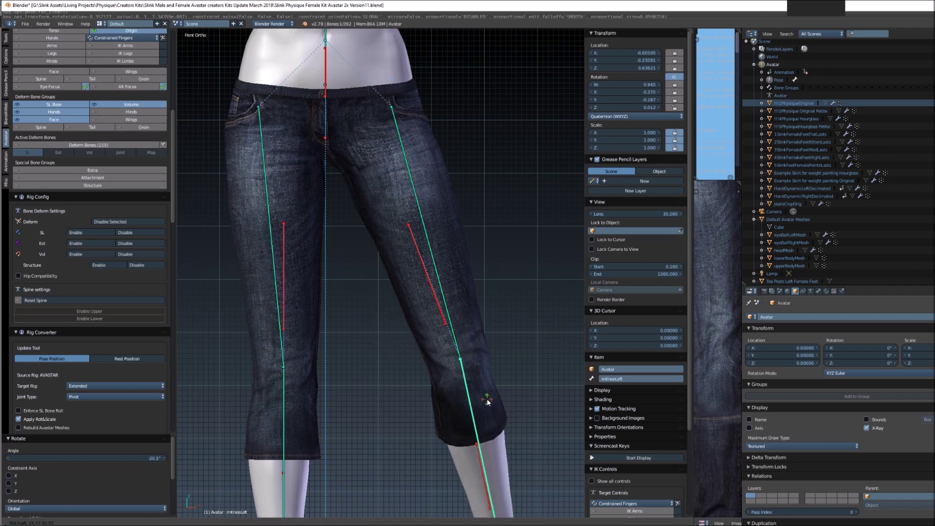
{"action": "middle_click_drag", "start_coordinate": [484, 390], "coordinate": [421, 390]}
{"action": "scroll", "coordinate": [440, 387], "scroll_direction": "down", "scroll_amount": 4}
{"action": "middle_click_drag", "start_coordinate": [550, 355], "coordinate": [460, 342], "text": "shift"}
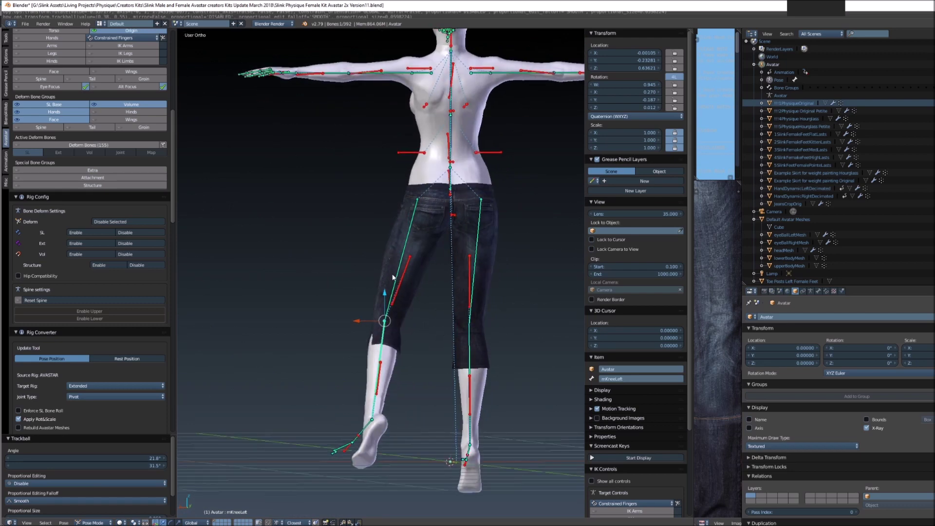
Clear the rotation of the mHipLeft bone and check the jeans from the front
{"action": "right_click", "coordinate": [407, 249]}
{"action": "key", "text": "alt+r"}
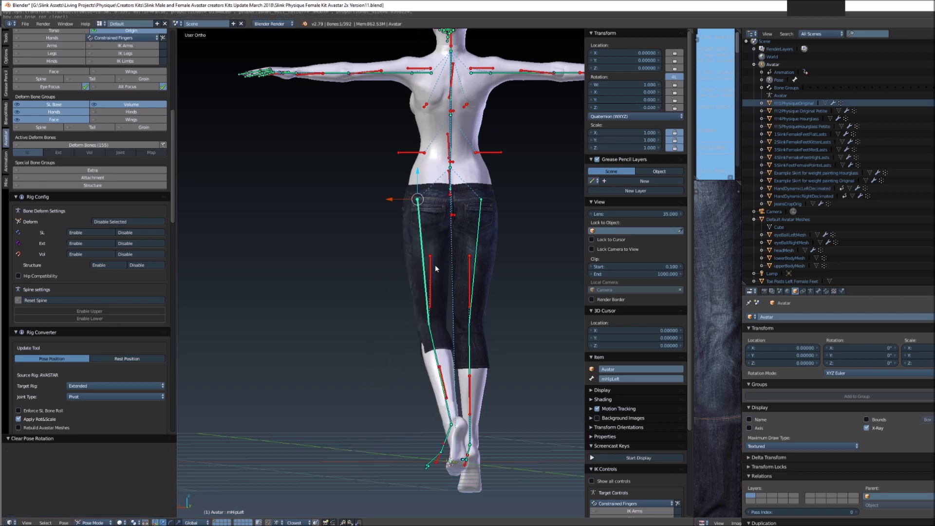
{"action": "middle_click_drag", "start_coordinate": [434, 264], "coordinate": [460, 318]}
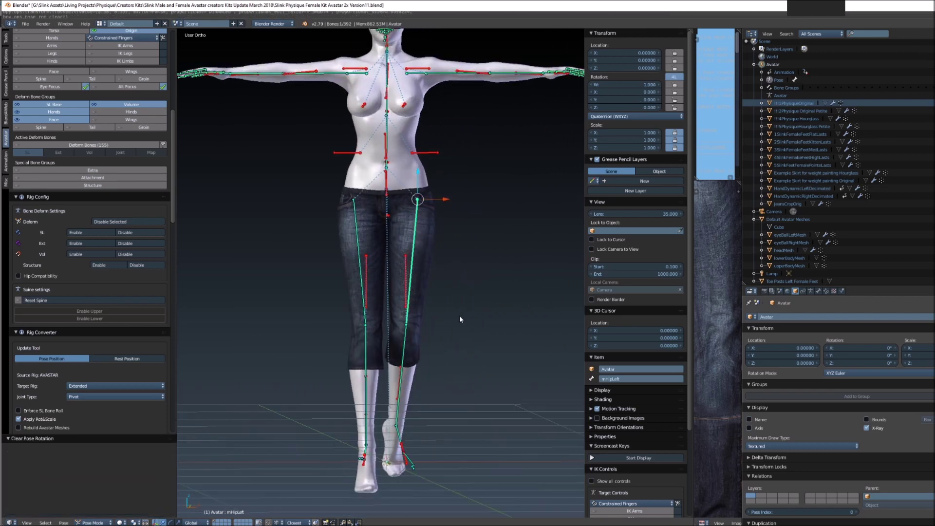